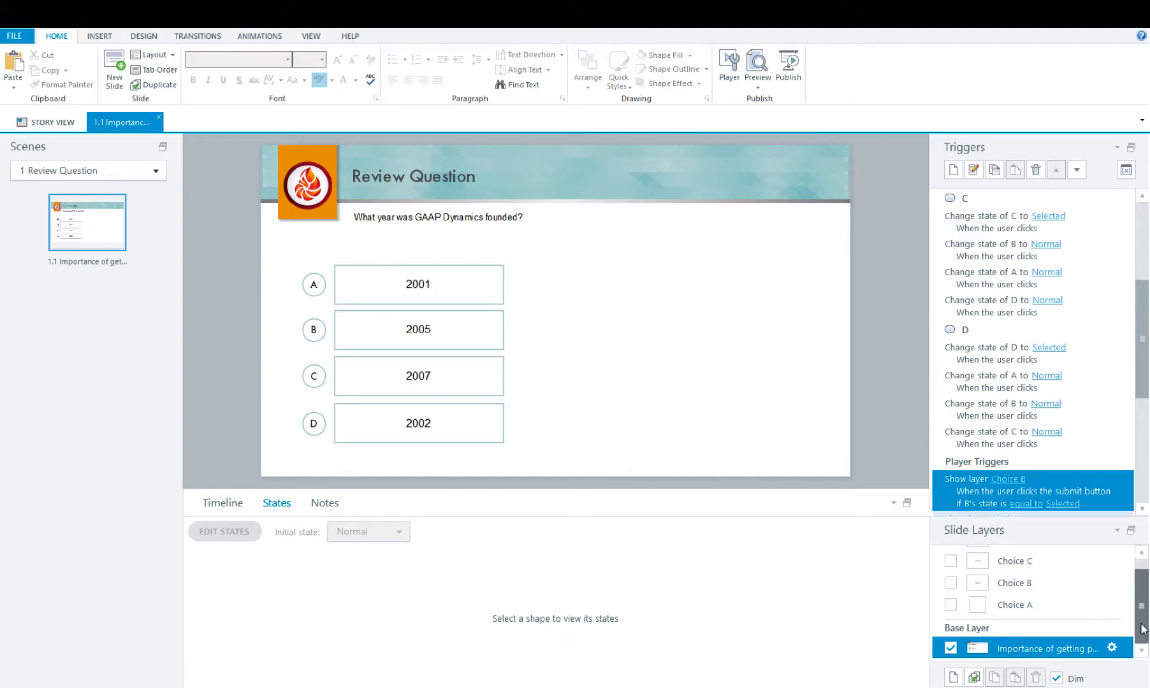
Review the Choice B and D feedback layers and the Choice B timeline, then open the Choice A layer
drag(1145, 619, 1145, 612)
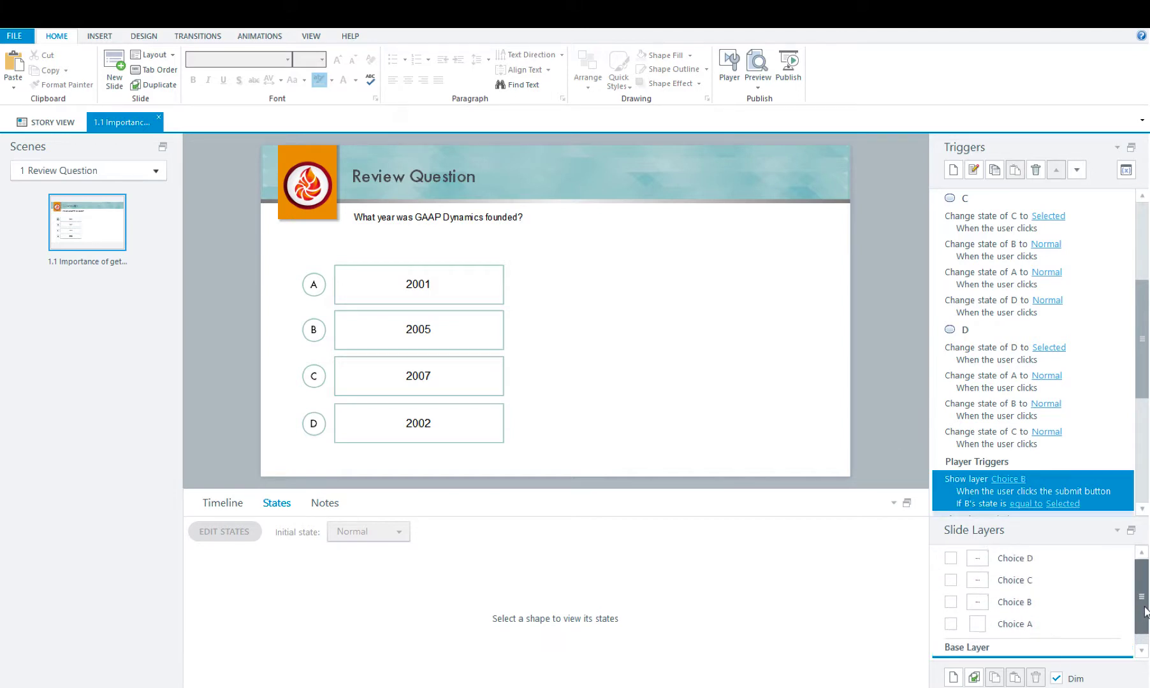
click(1021, 603)
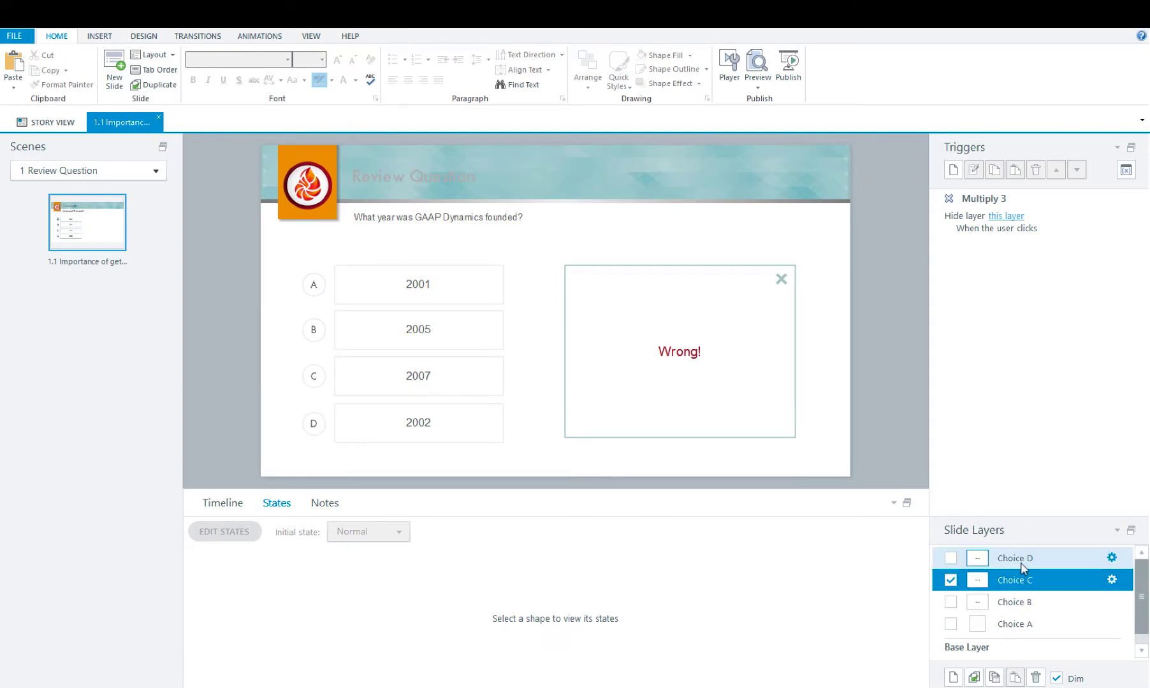
click(1022, 566)
click(1027, 605)
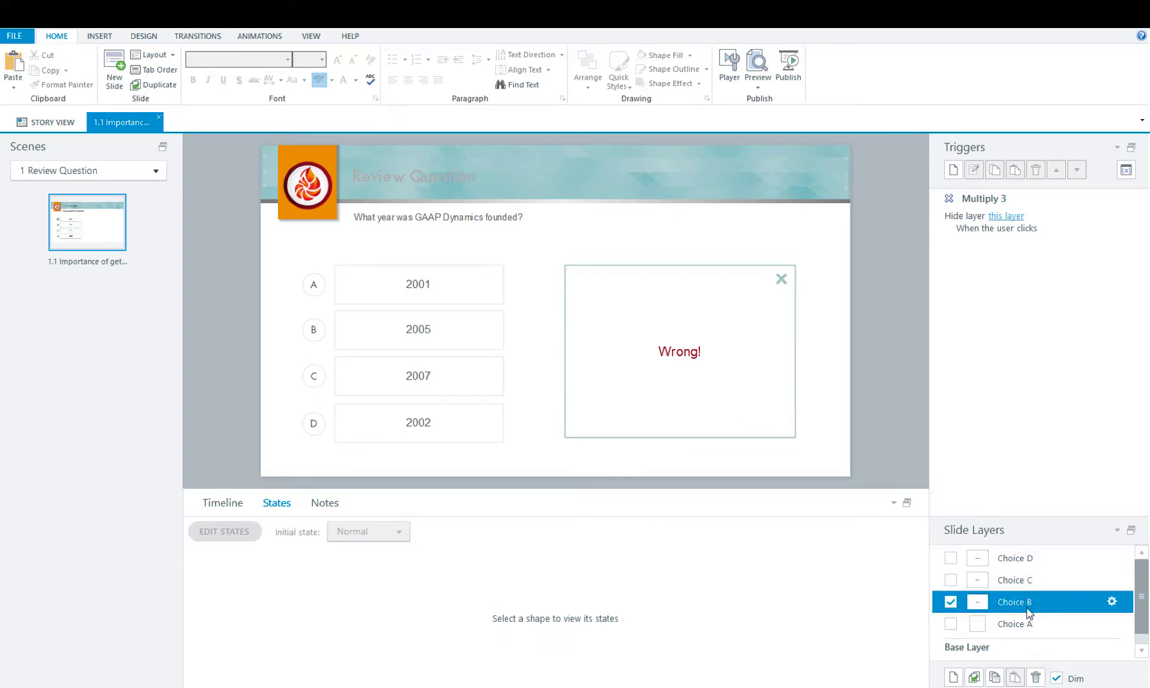
click(234, 504)
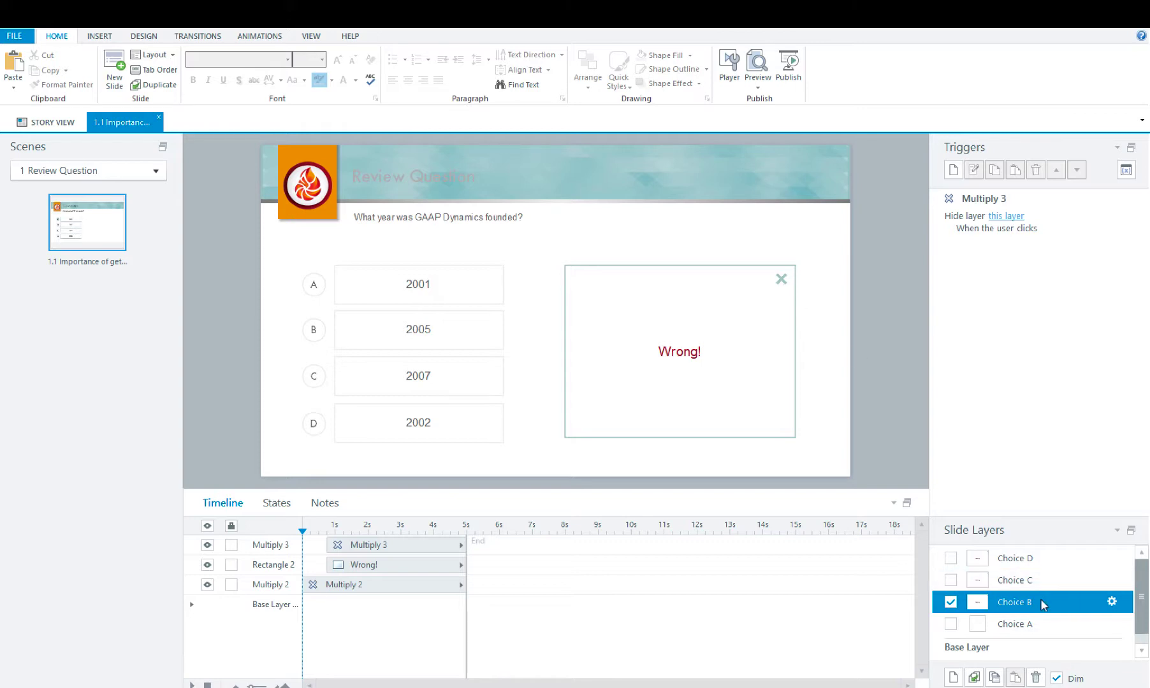
click(1038, 623)
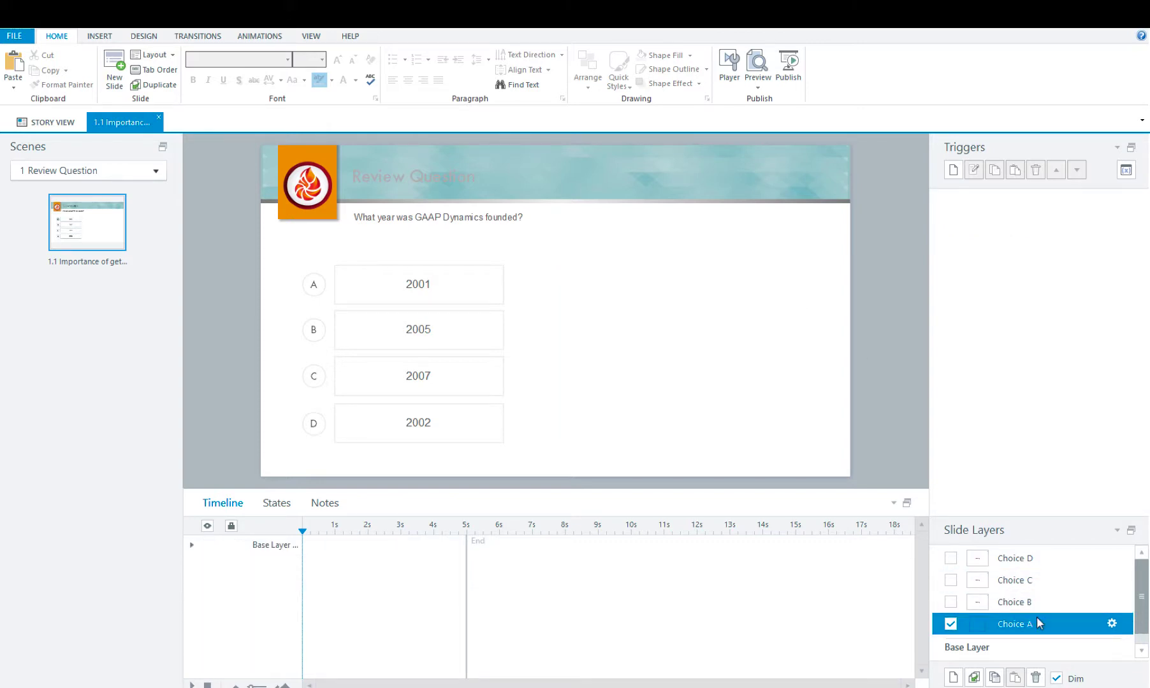
Draw a large rectangle to the right of the answers on the Choice A layer
click(99, 37)
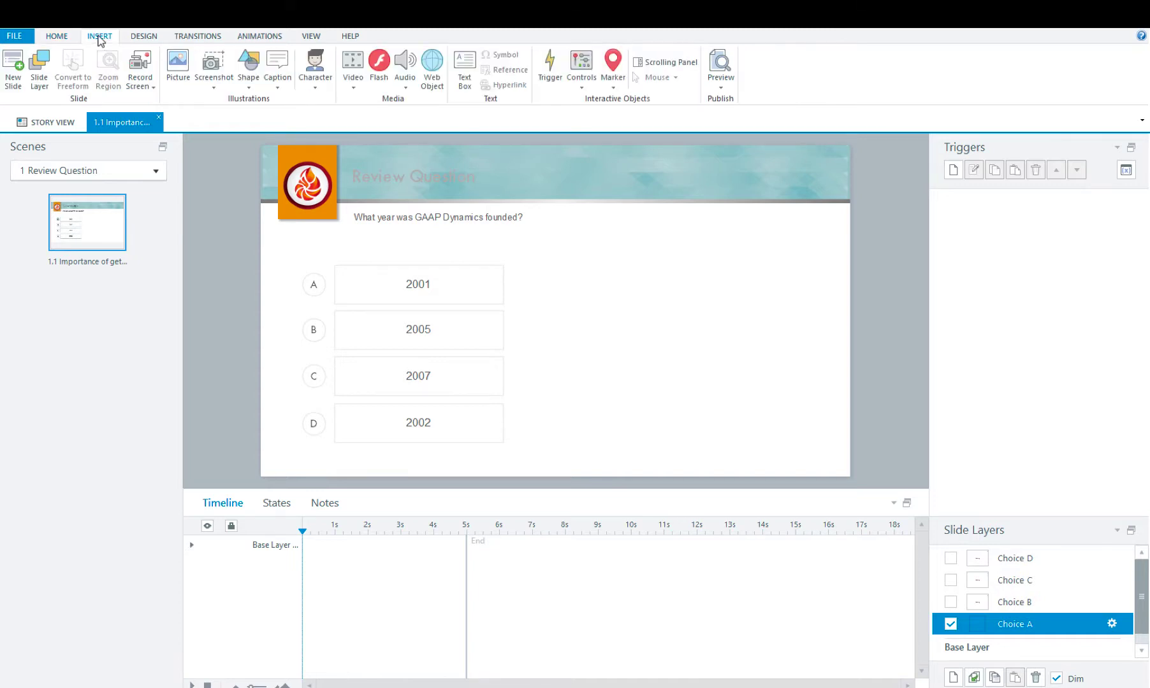
click(248, 83)
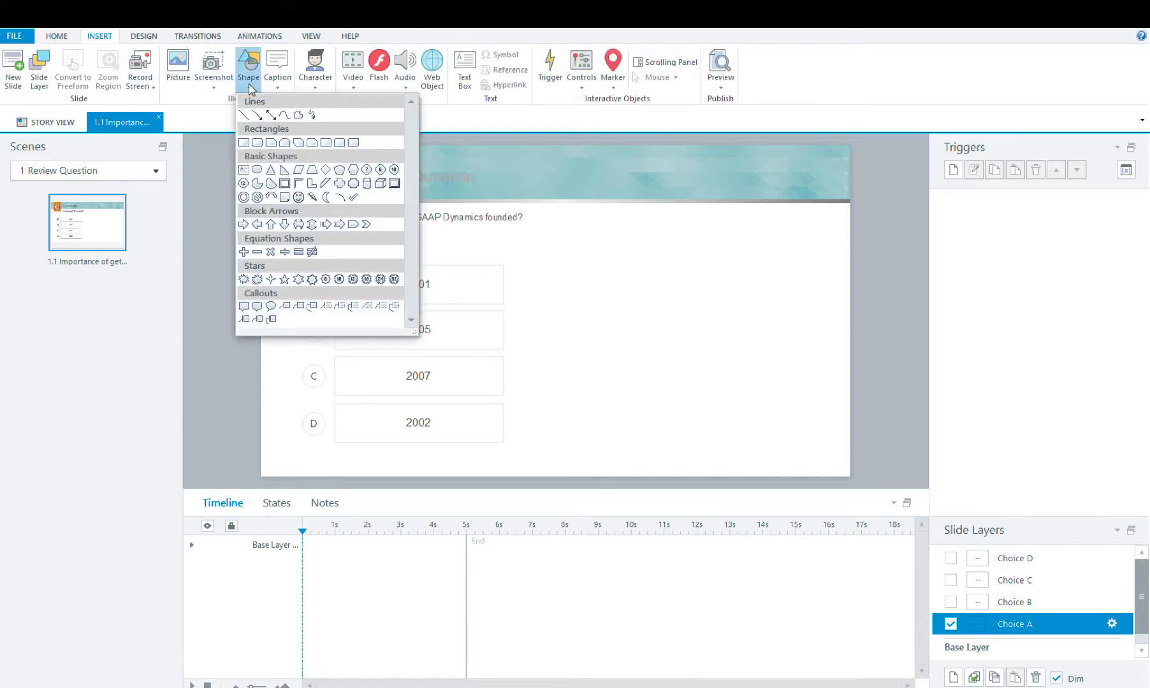
click(249, 144)
drag(579, 265, 789, 455)
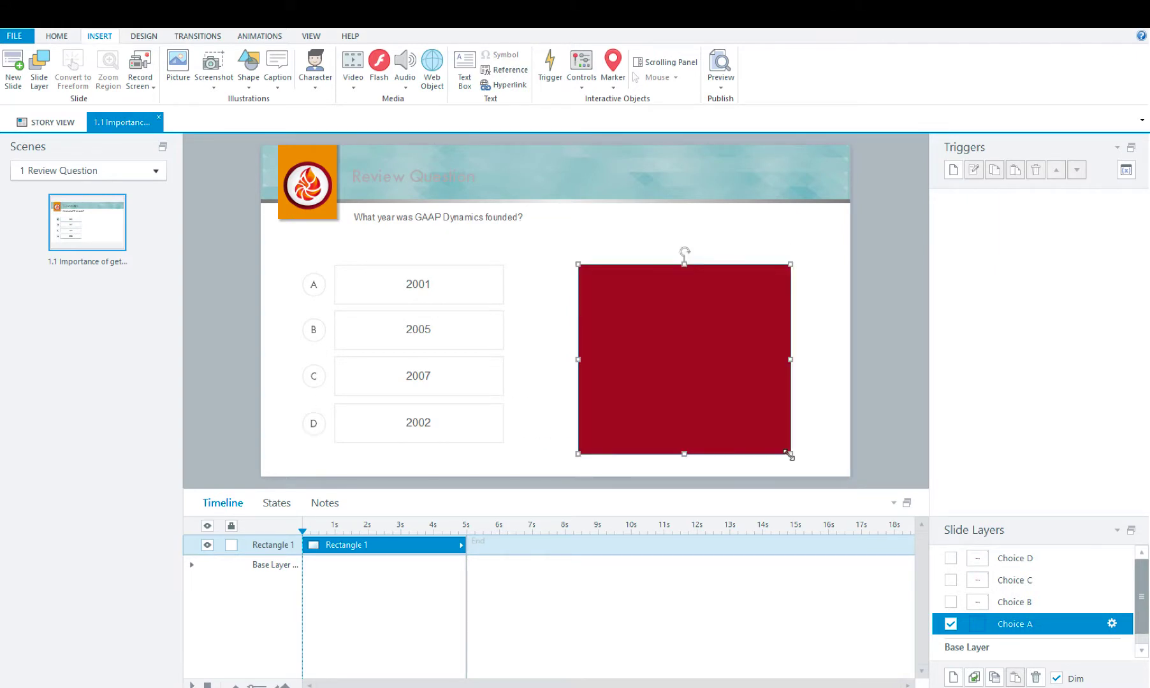
Size the rectangle to 300 px high by 400 px wide with a white, thin-outline style
click(408, 36)
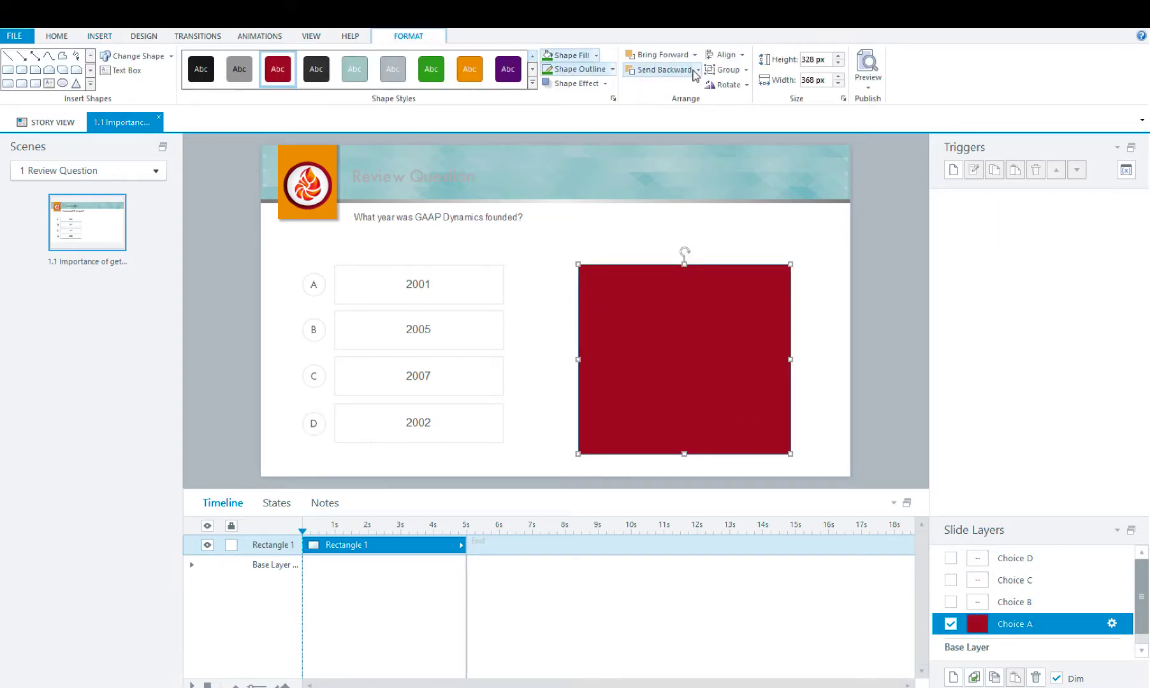
click(813, 60)
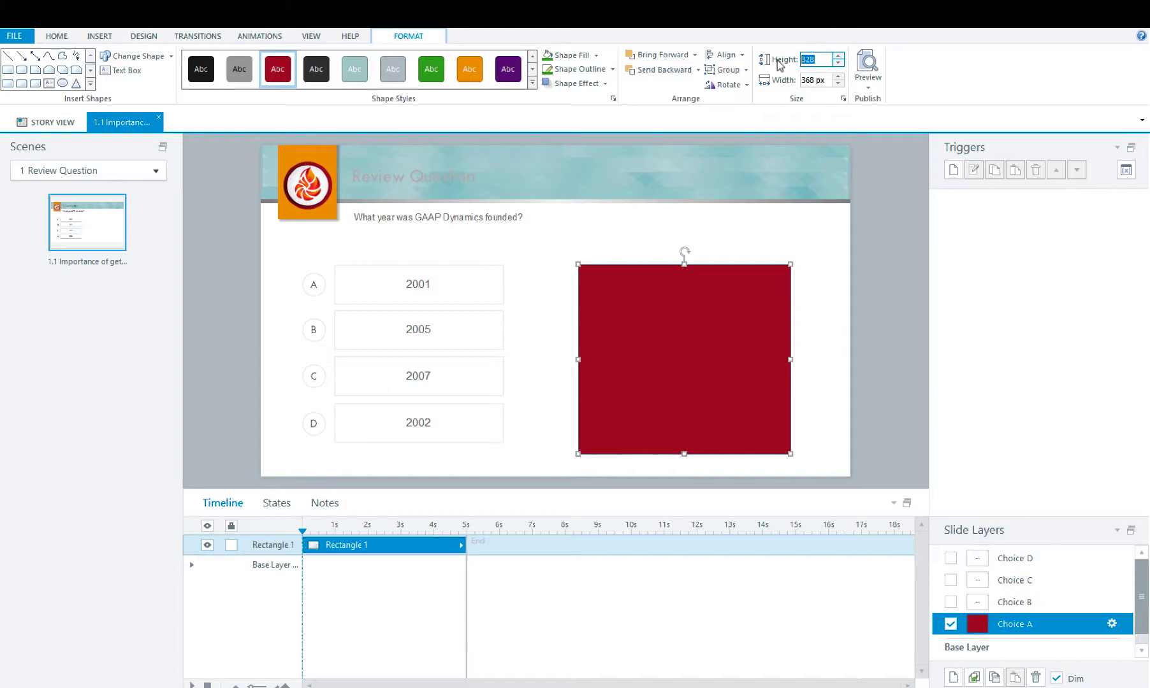
text(300)
key(Tab)
text(4)
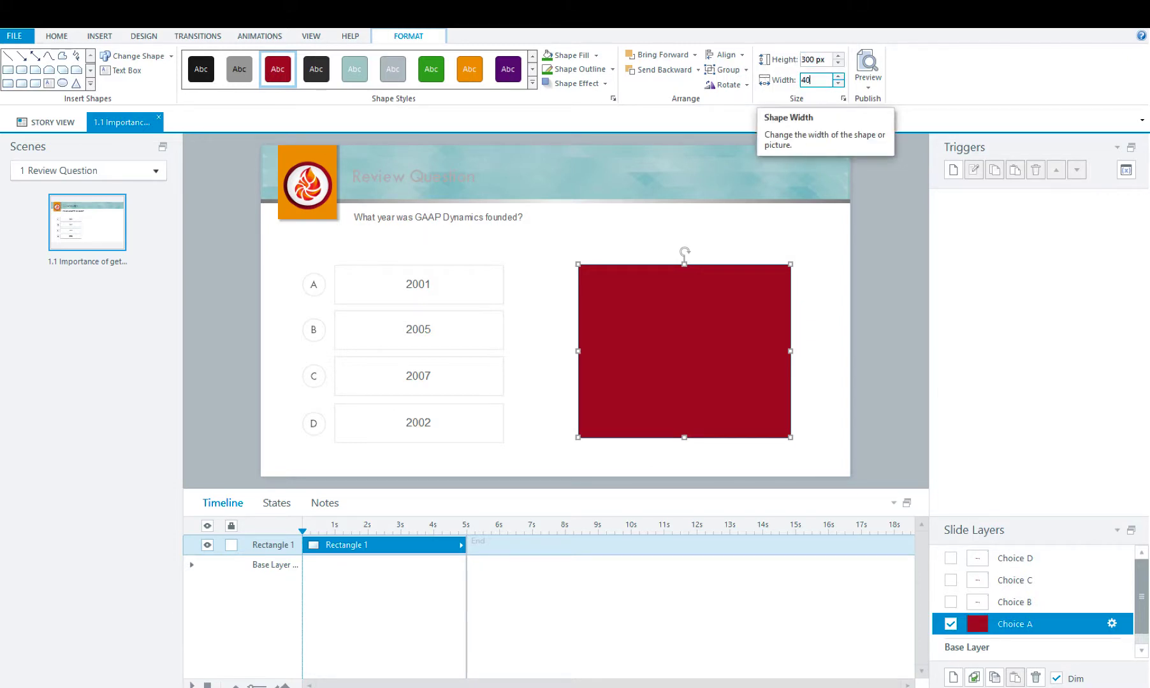
text(00)
key(Return)
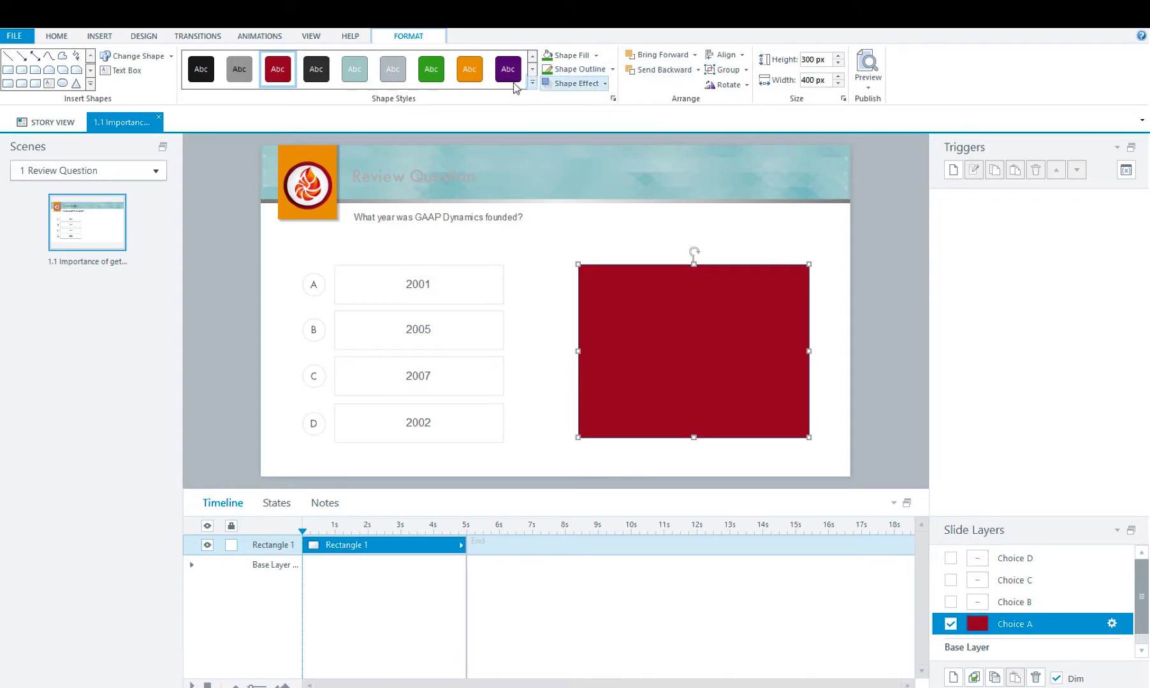
click(533, 69)
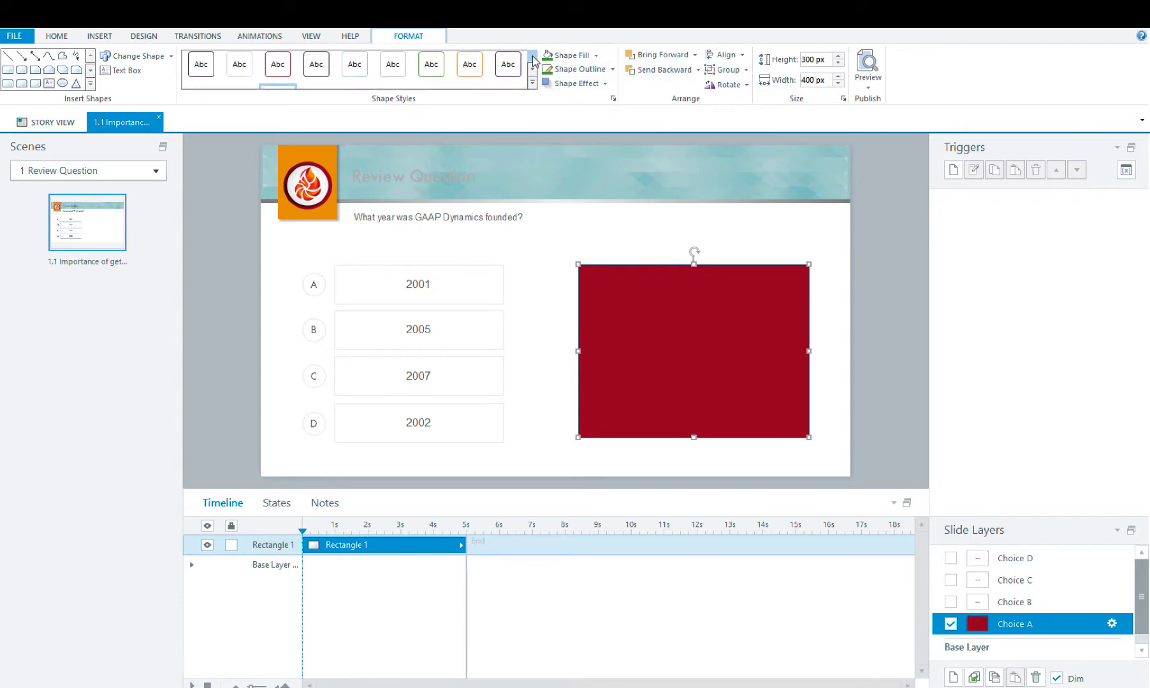
click(357, 69)
Draw a small Multiply (X) shape in the box's top-right corner
click(608, 253)
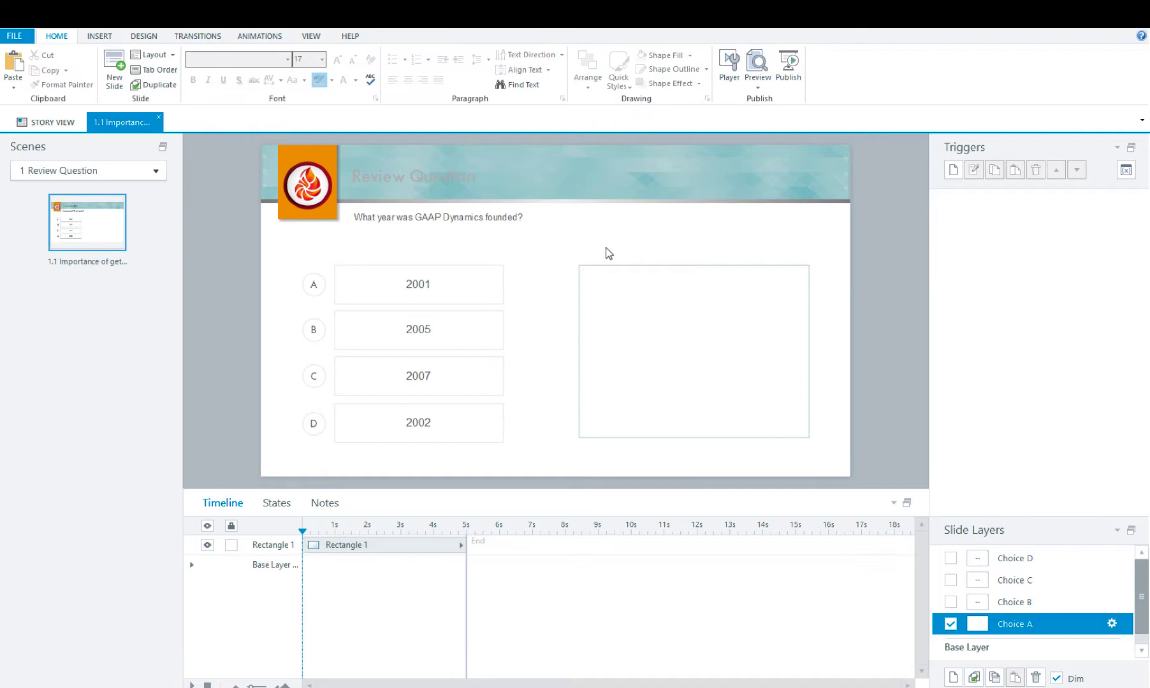
click(98, 37)
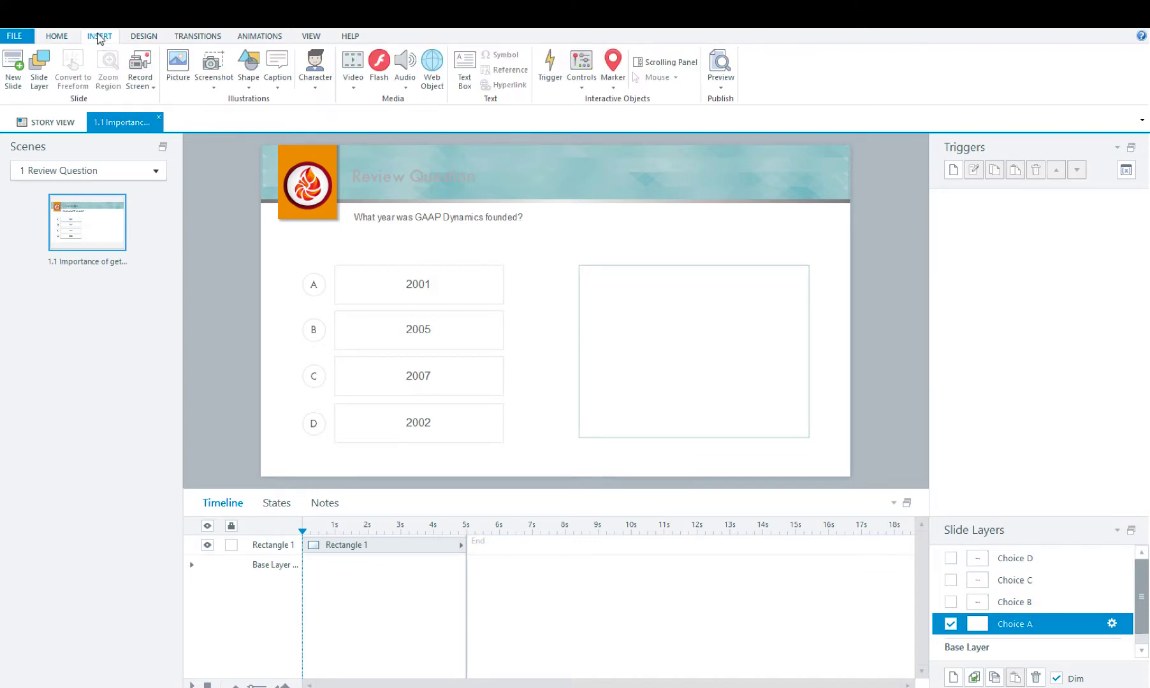
click(249, 89)
click(271, 252)
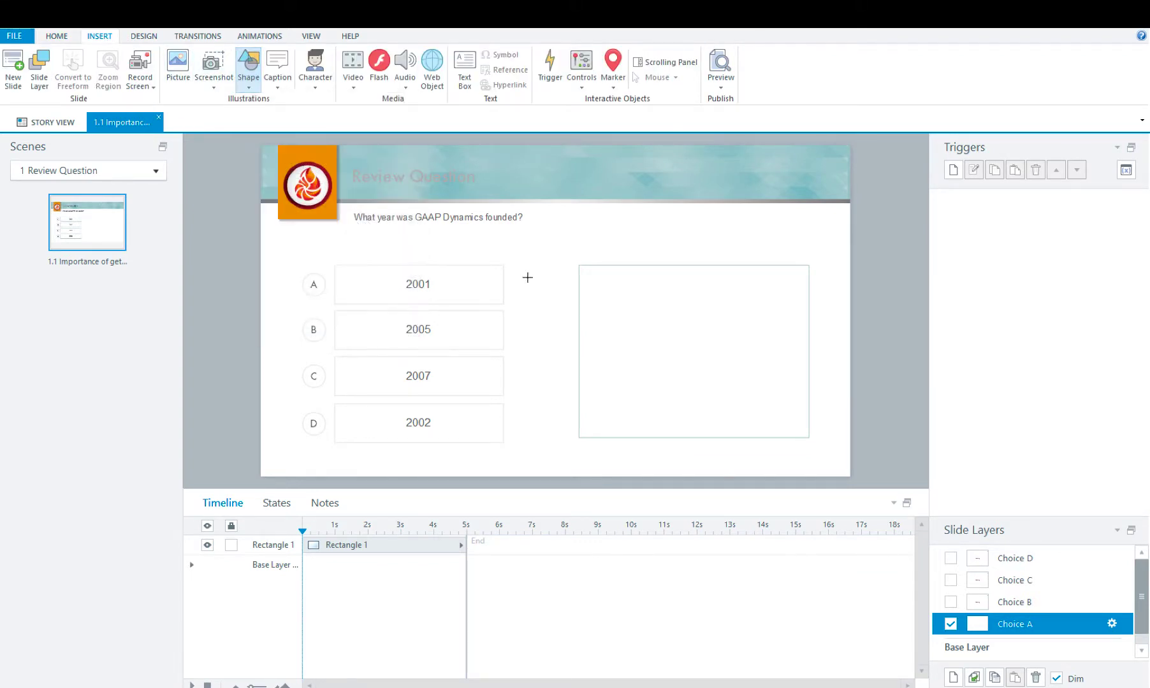
mouse_move(780, 273)
mouse_down()
mouse_move(802, 298)
mouse_move(789, 282)
mouse_up()
Set the X shape's height to 48 px and give it the teal shape style
click(410, 34)
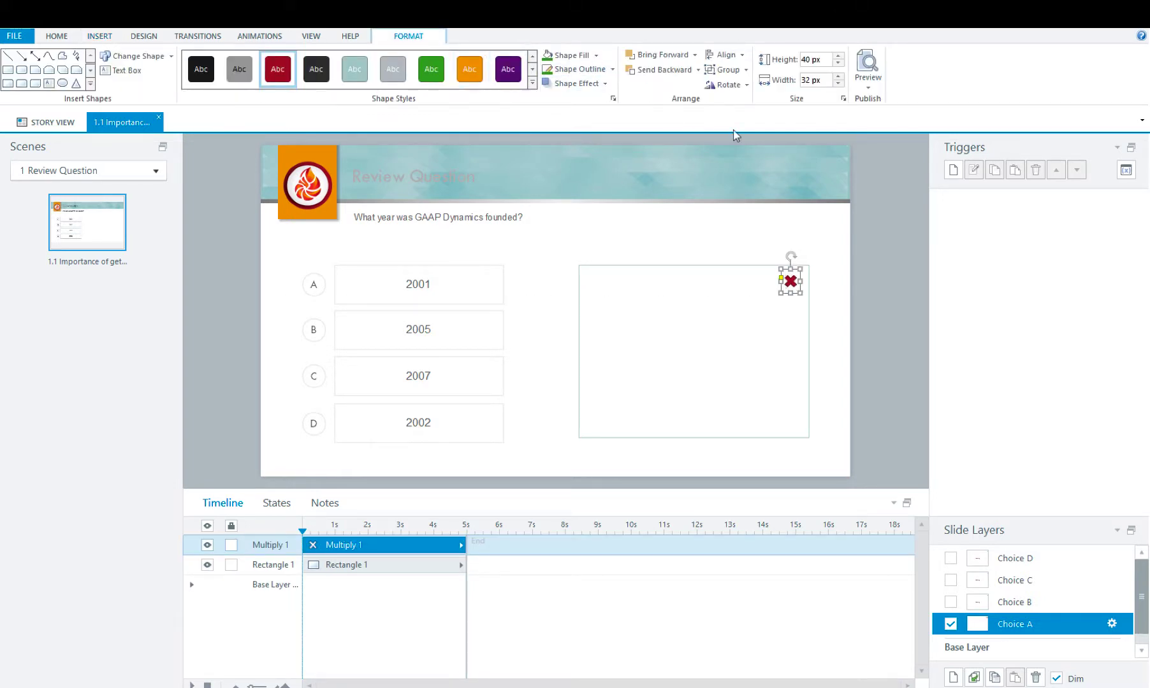
click(815, 59)
text(4)
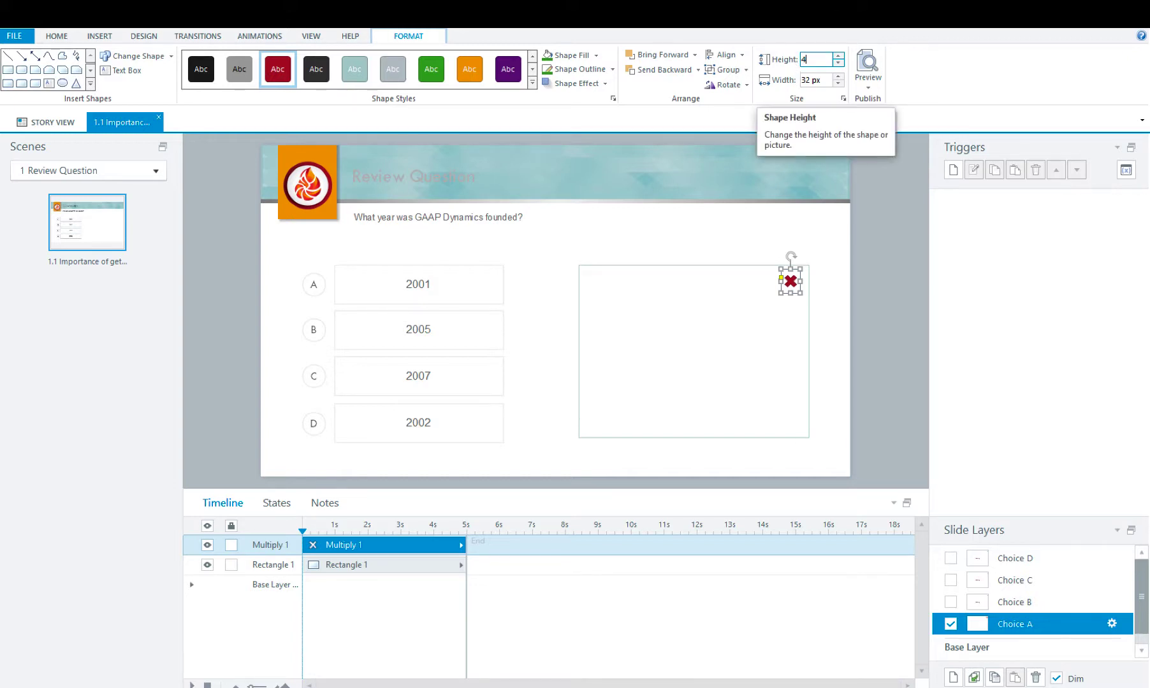
text(8)
key(Return)
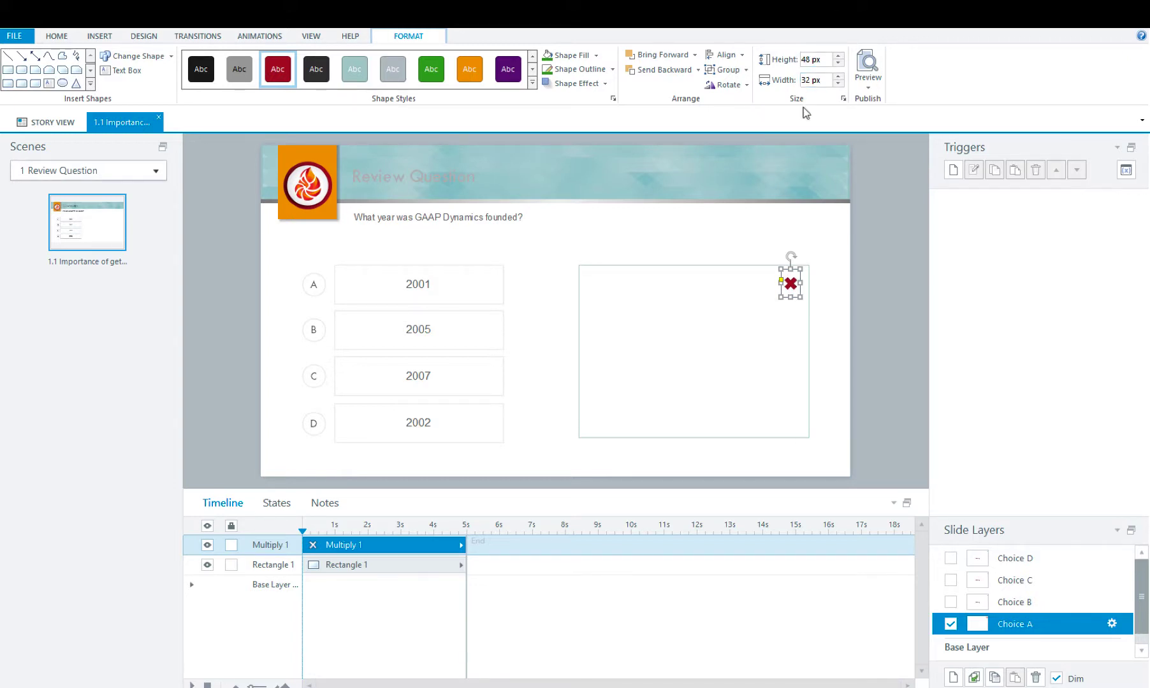
drag(783, 283, 783, 283)
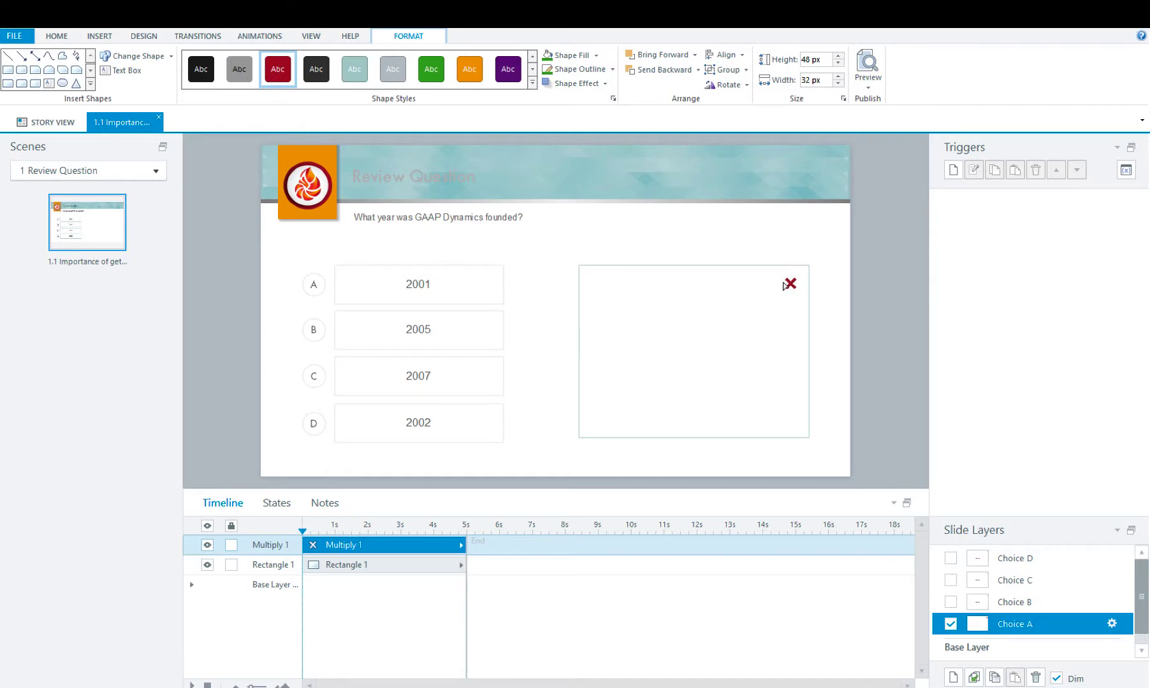
click(348, 81)
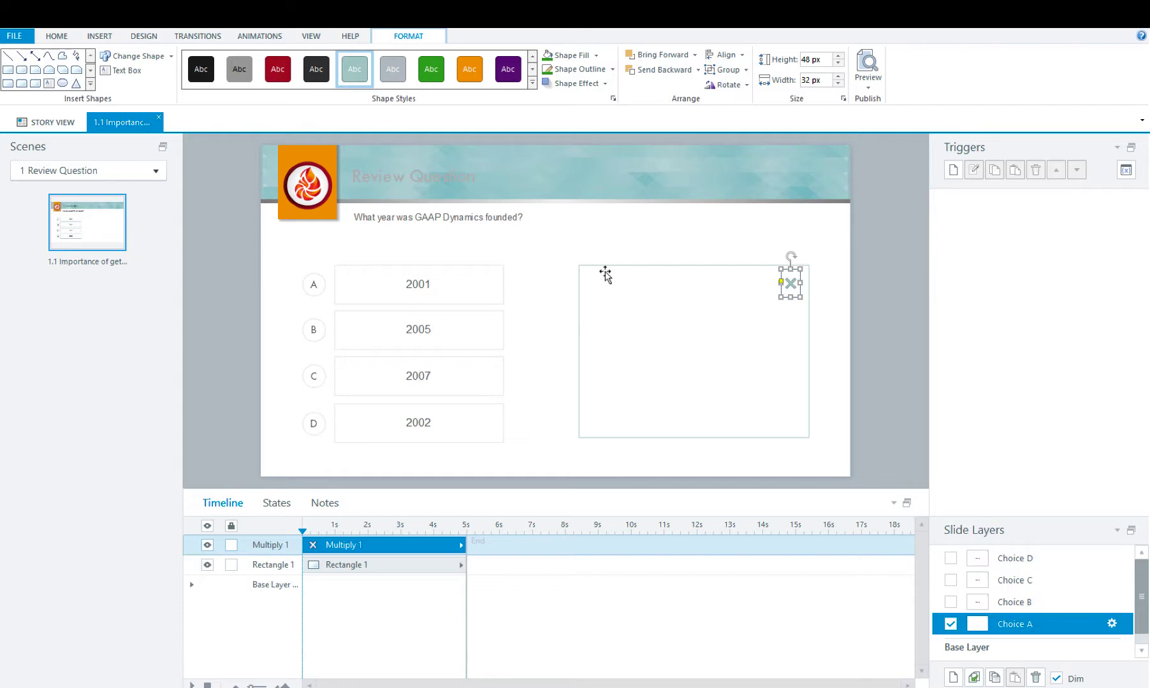
click(819, 348)
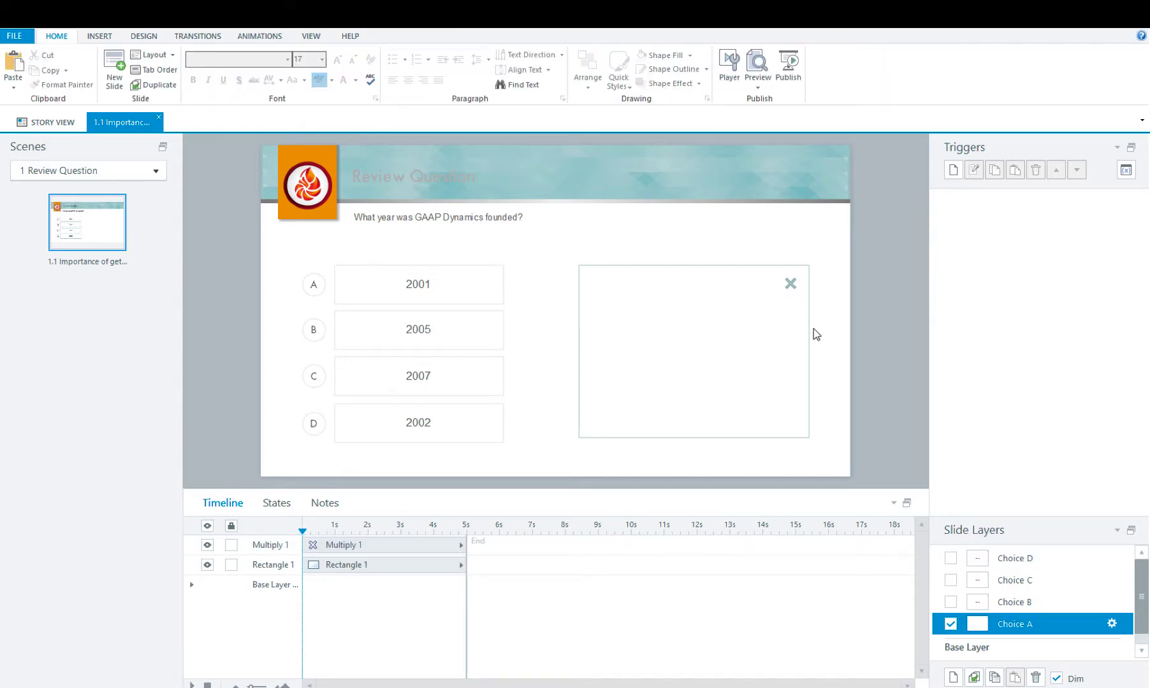
Add a trigger that hides This Layer when the user clicks Multiply 1
click(792, 290)
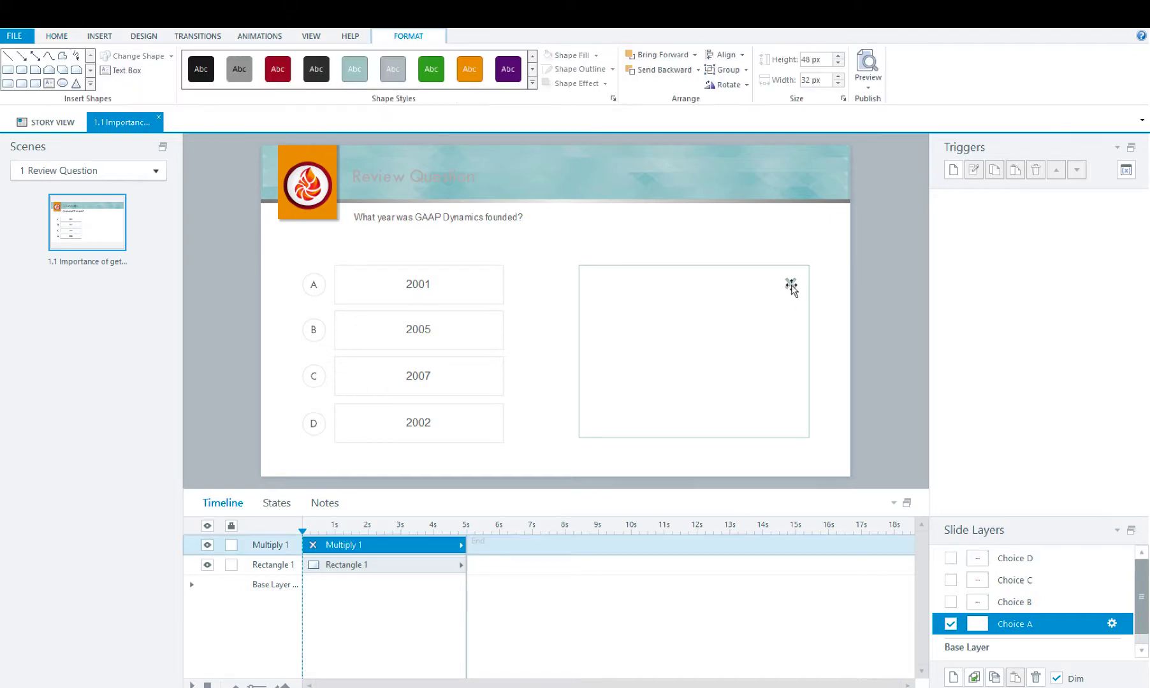
click(951, 171)
click(645, 298)
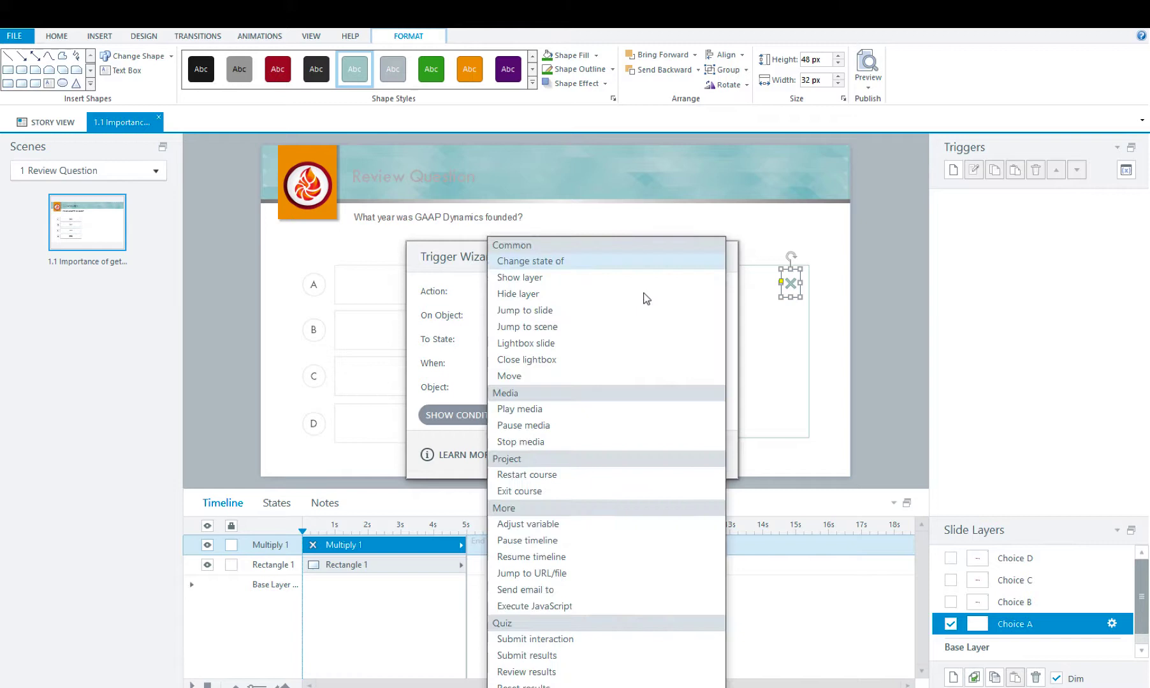
click(614, 293)
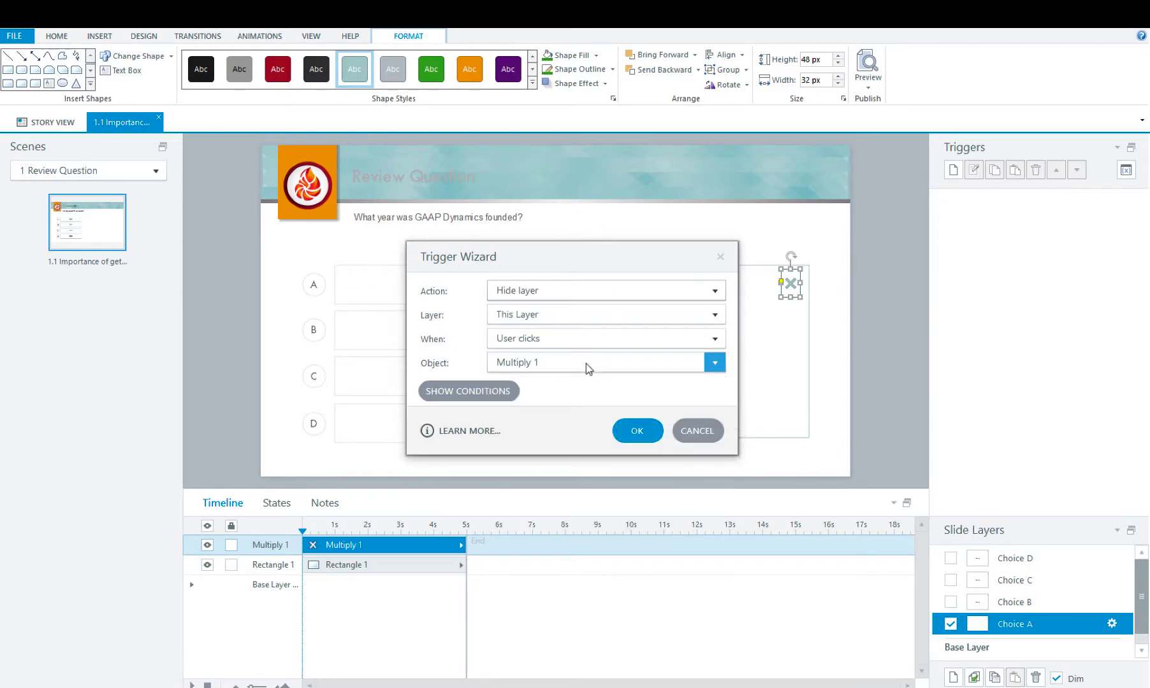
click(650, 434)
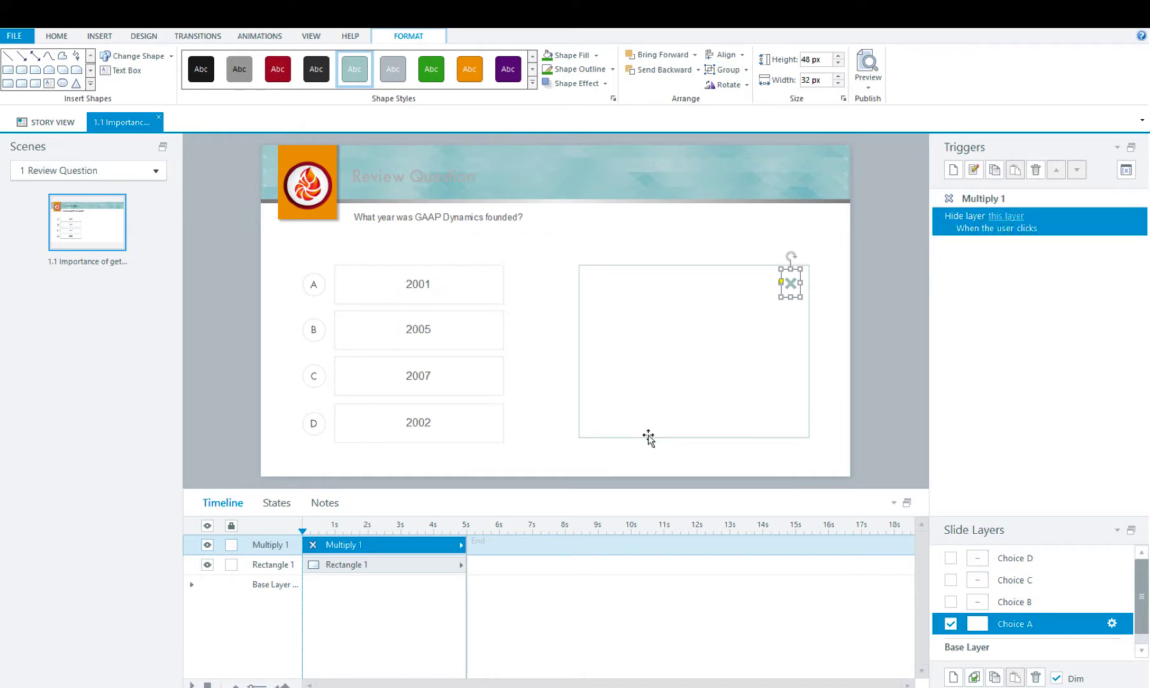
Type 'Correct!' into the outlined feedback box
click(571, 469)
click(667, 364)
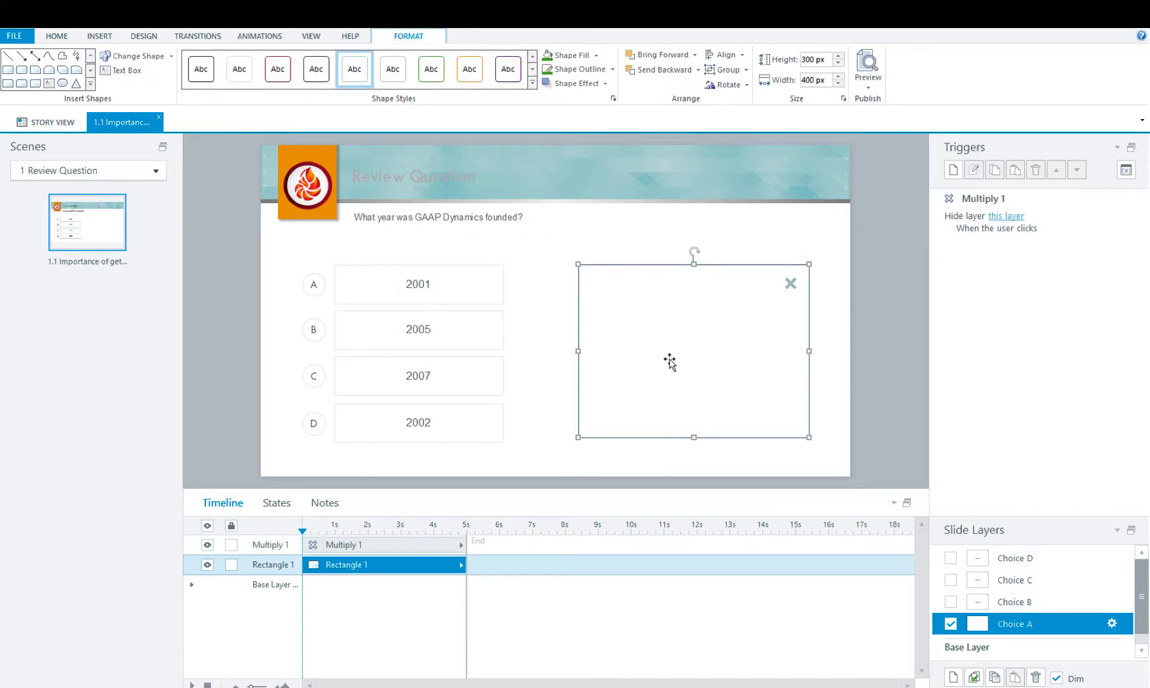
text(Correct!)
Format the whole 'Correct!' text in Arial with a green font colour
key(ctrl+a)
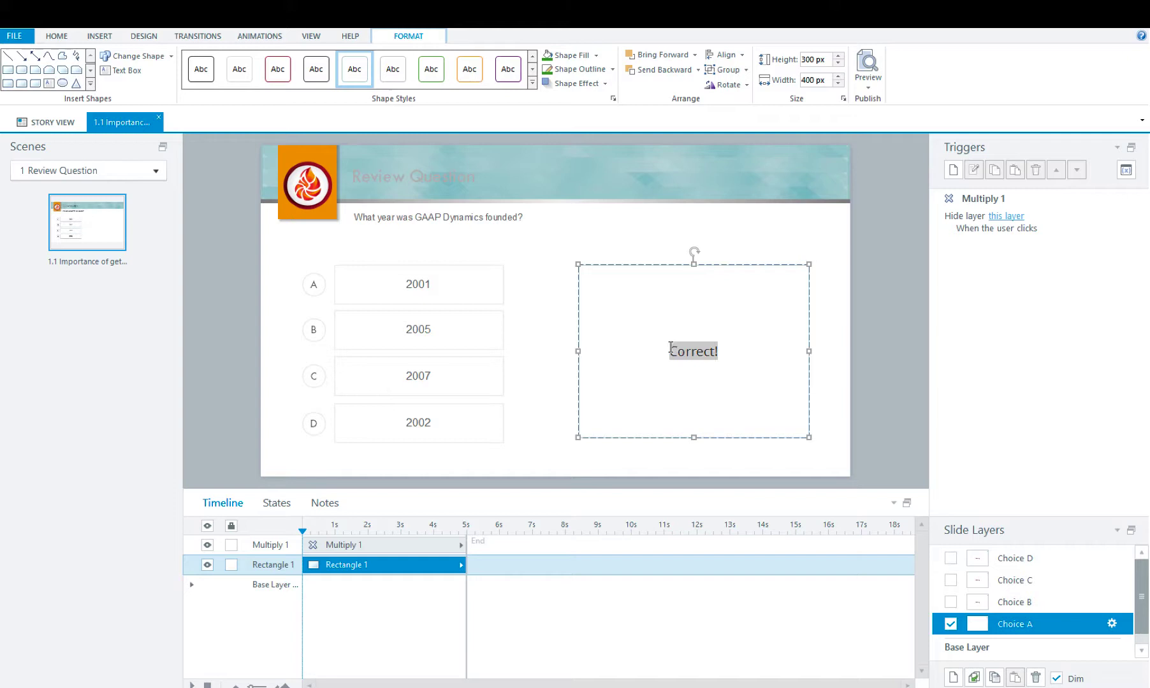
click(56, 36)
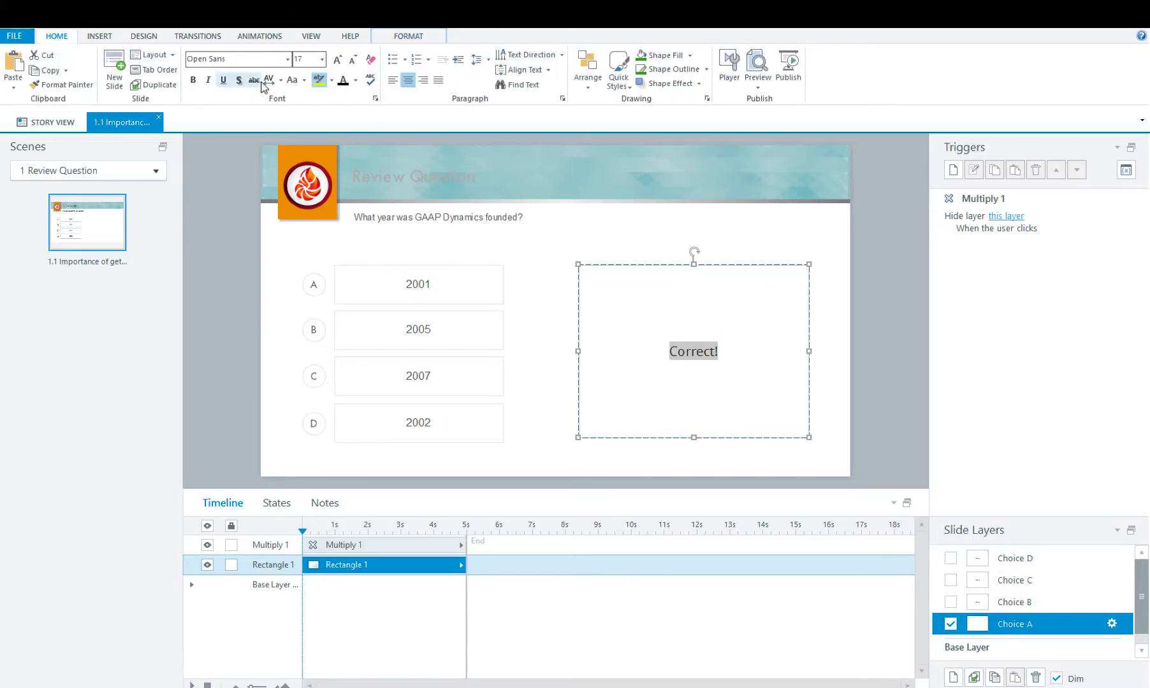
click(288, 61)
click(237, 143)
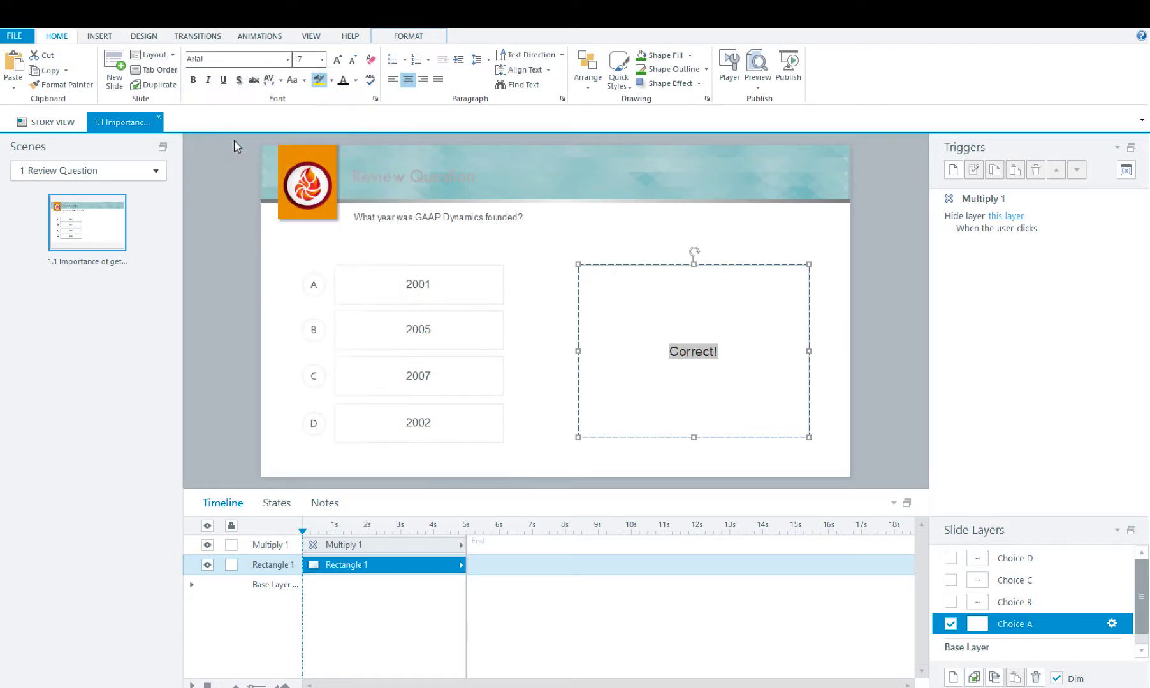
click(355, 80)
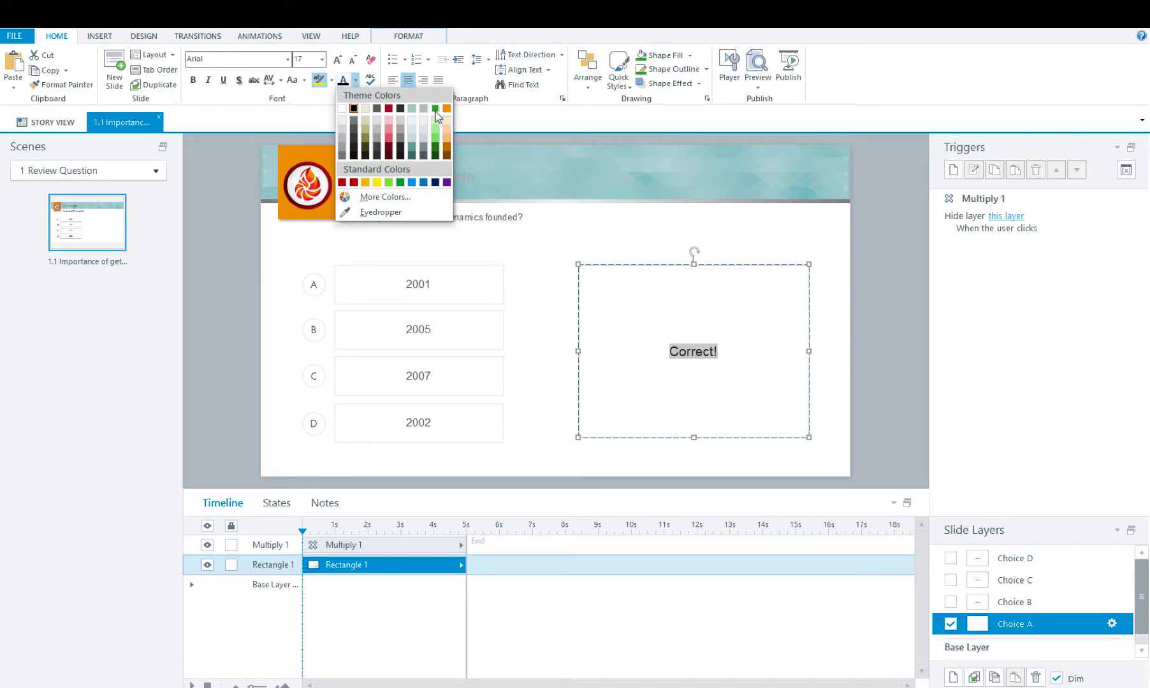
click(437, 115)
click(832, 429)
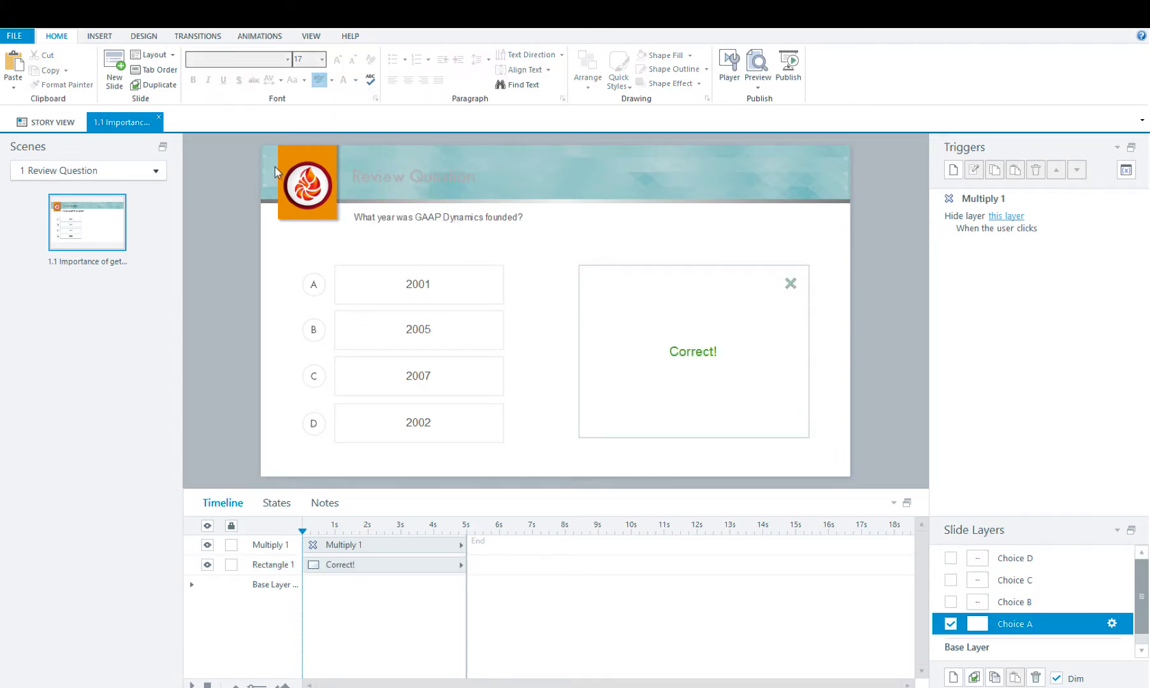
Draw a checkmark over the Correct! text, widen it slightly, and apply the green shape style
click(102, 38)
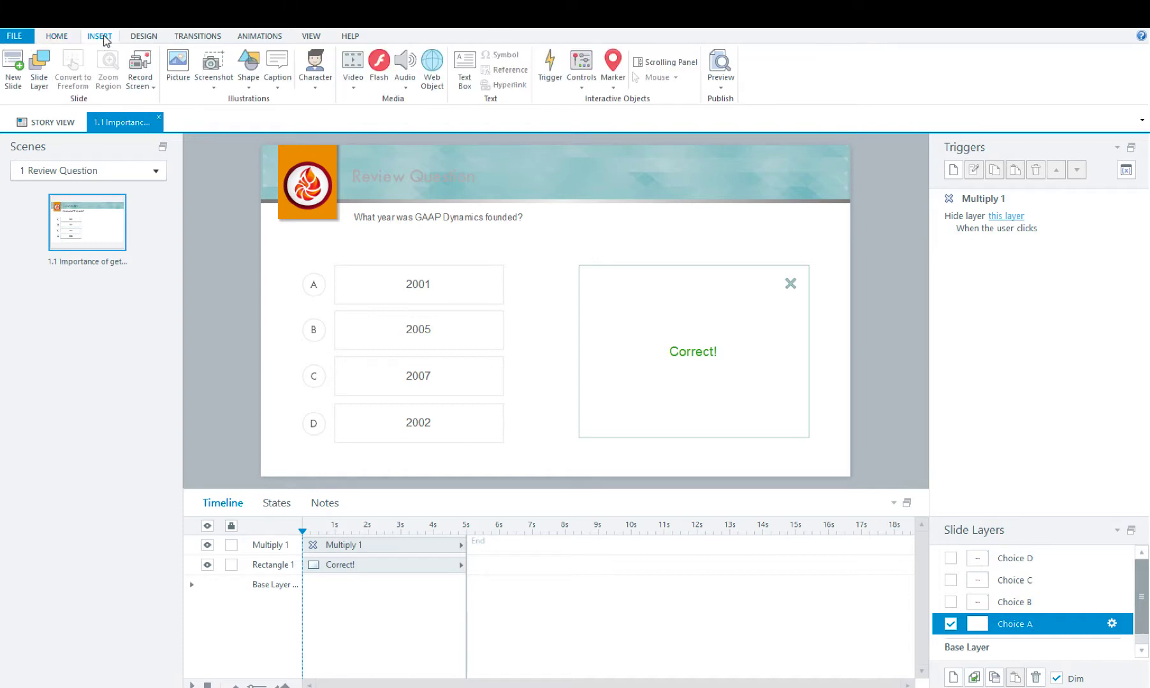
click(249, 67)
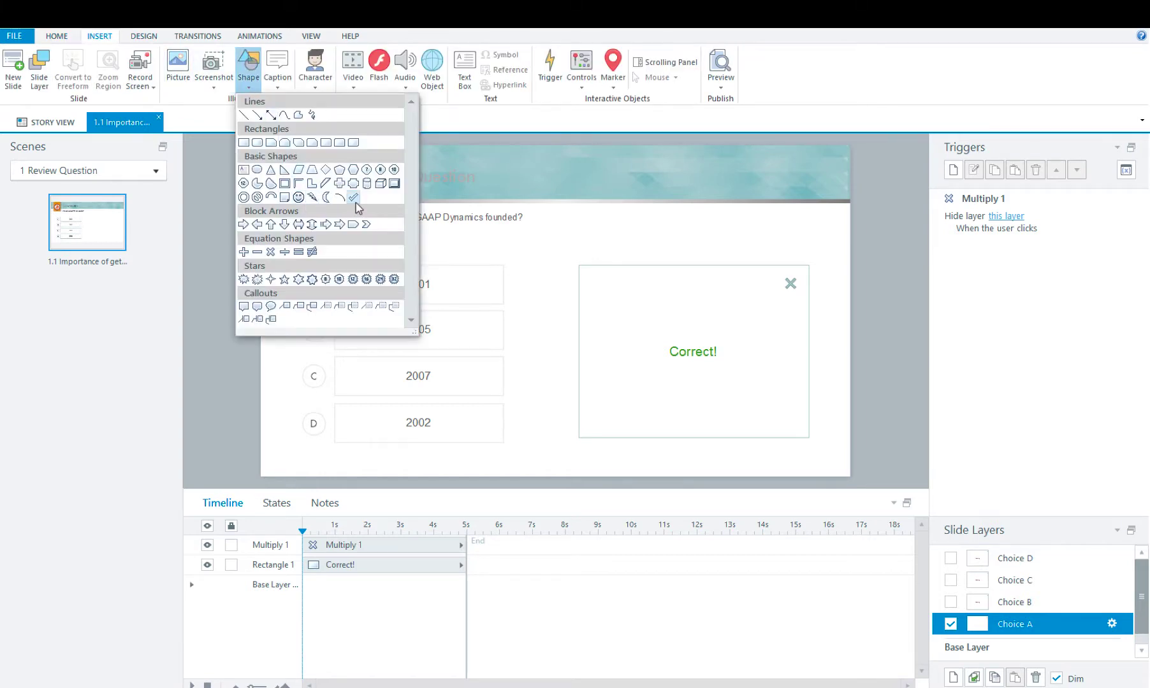
click(304, 185)
mouse_move(639, 339)
mouse_down()
mouse_move(688, 396)
mouse_move(692, 421)
mouse_move(670, 376)
mouse_move(691, 362)
mouse_move(647, 403)
mouse_up()
drag(730, 402, 731, 403)
click(426, 37)
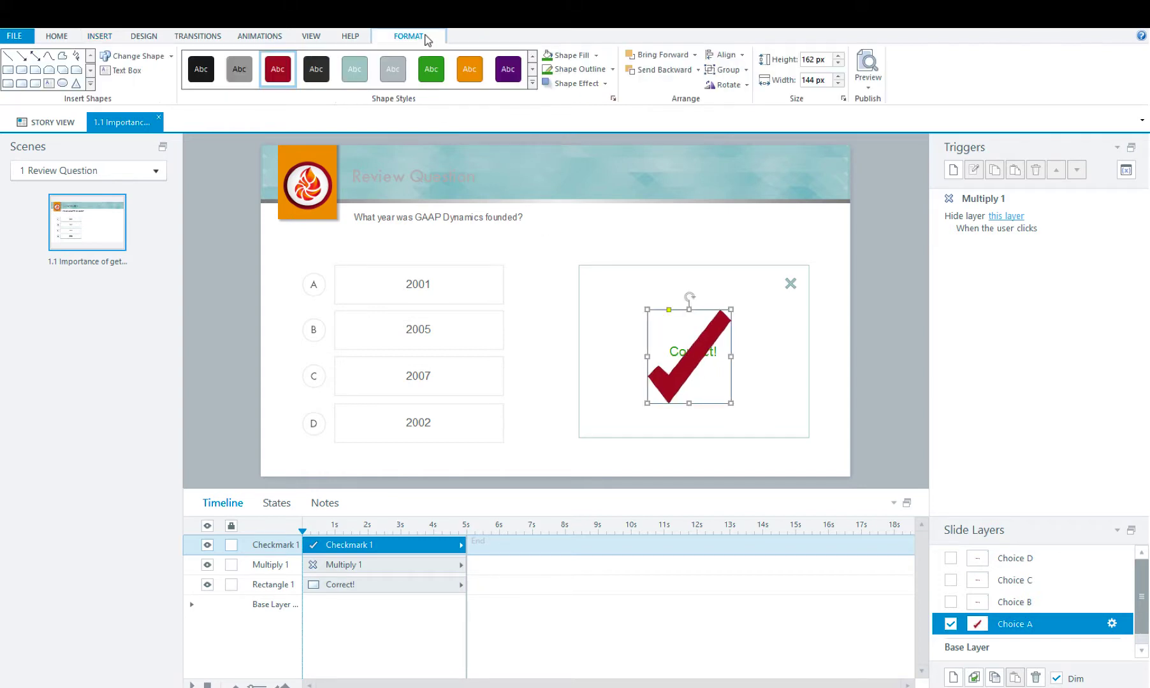
click(430, 69)
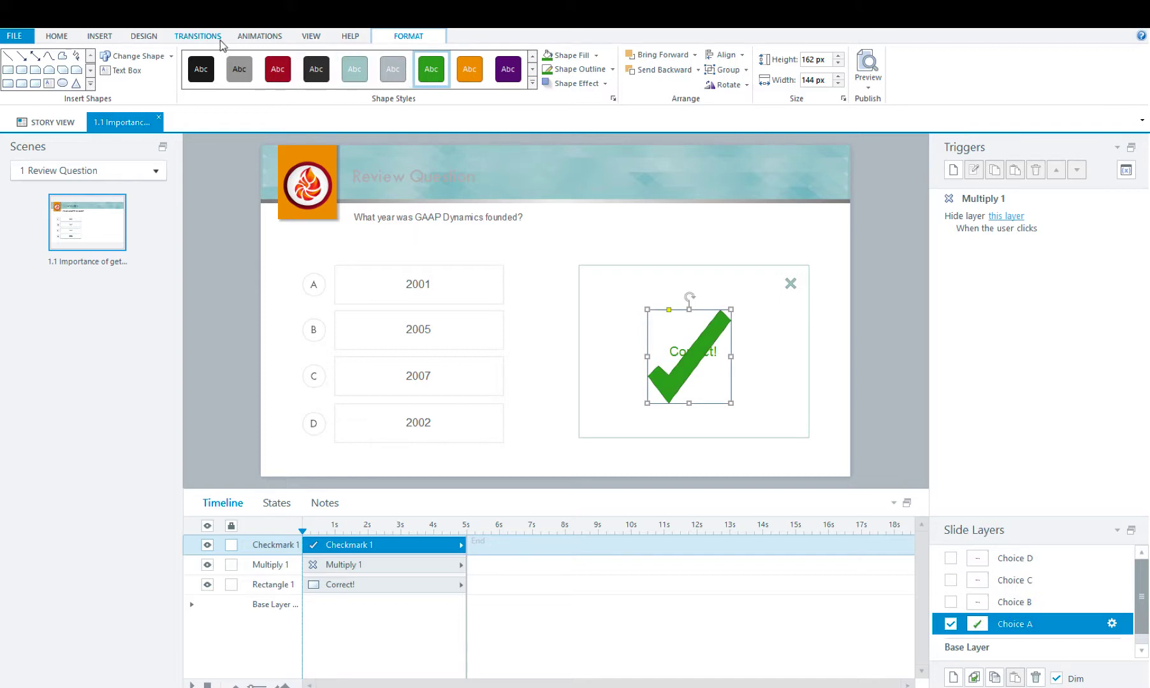
Give the checkmark a Zoom entrance animation
click(254, 38)
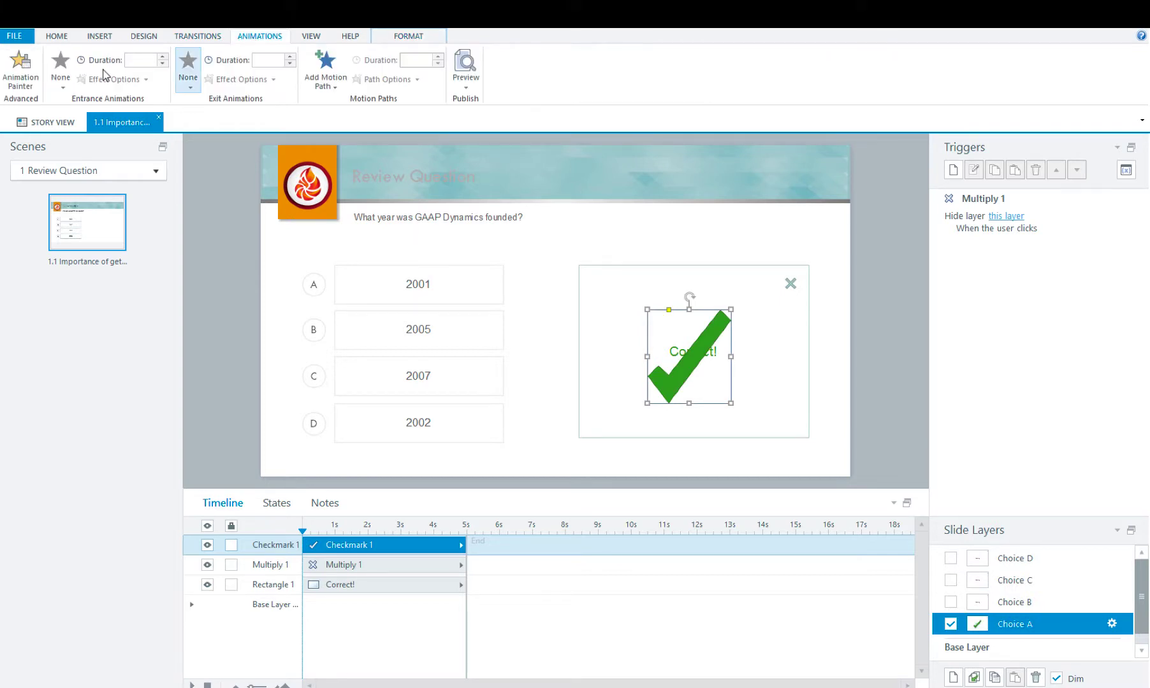
click(61, 88)
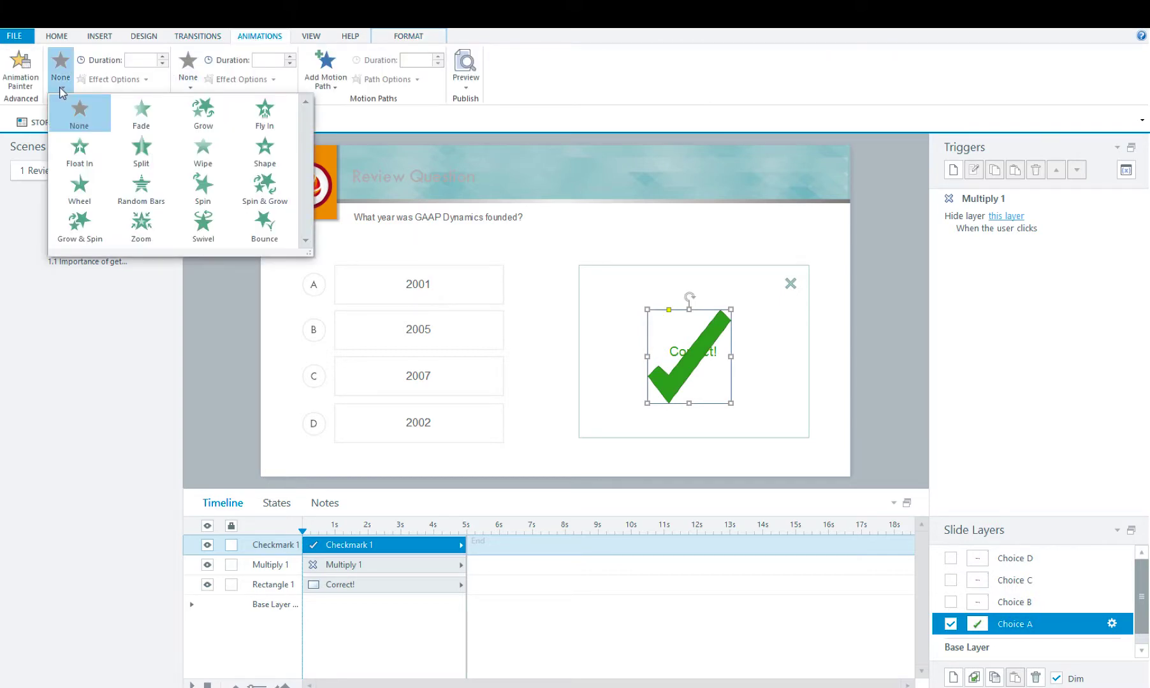
click(140, 225)
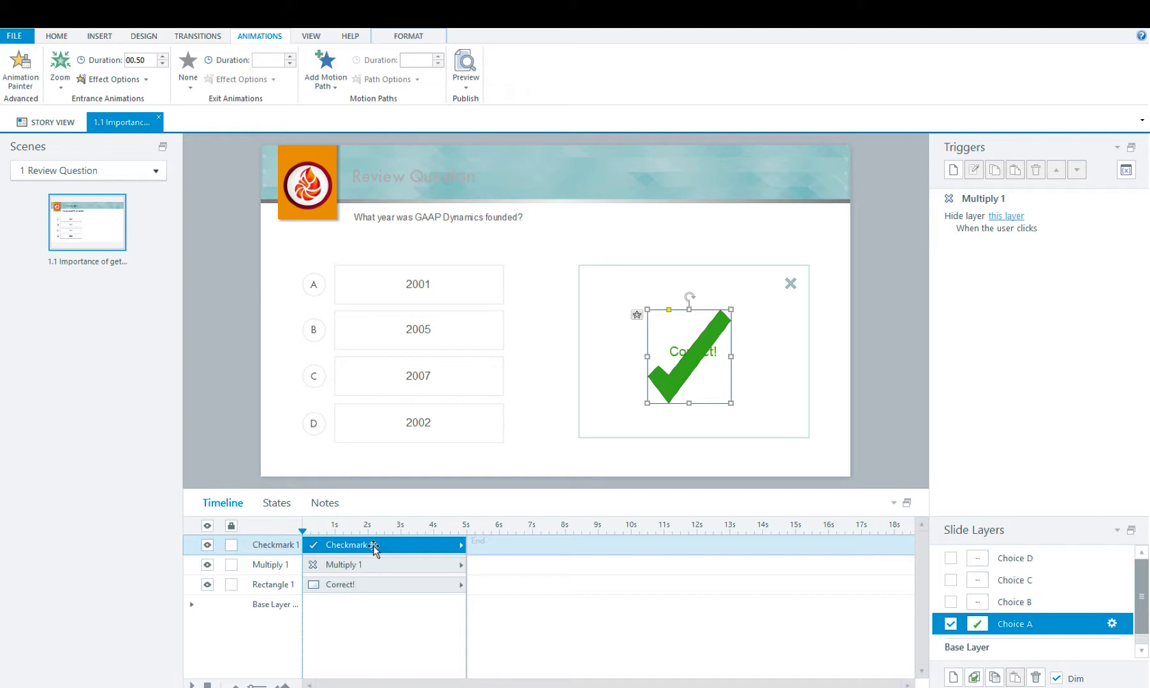
Move Checkmark 1 to the bottom of the timeline and delay the Correct! box and Multiply 1 to 0.75s
drag(374, 545, 373, 587)
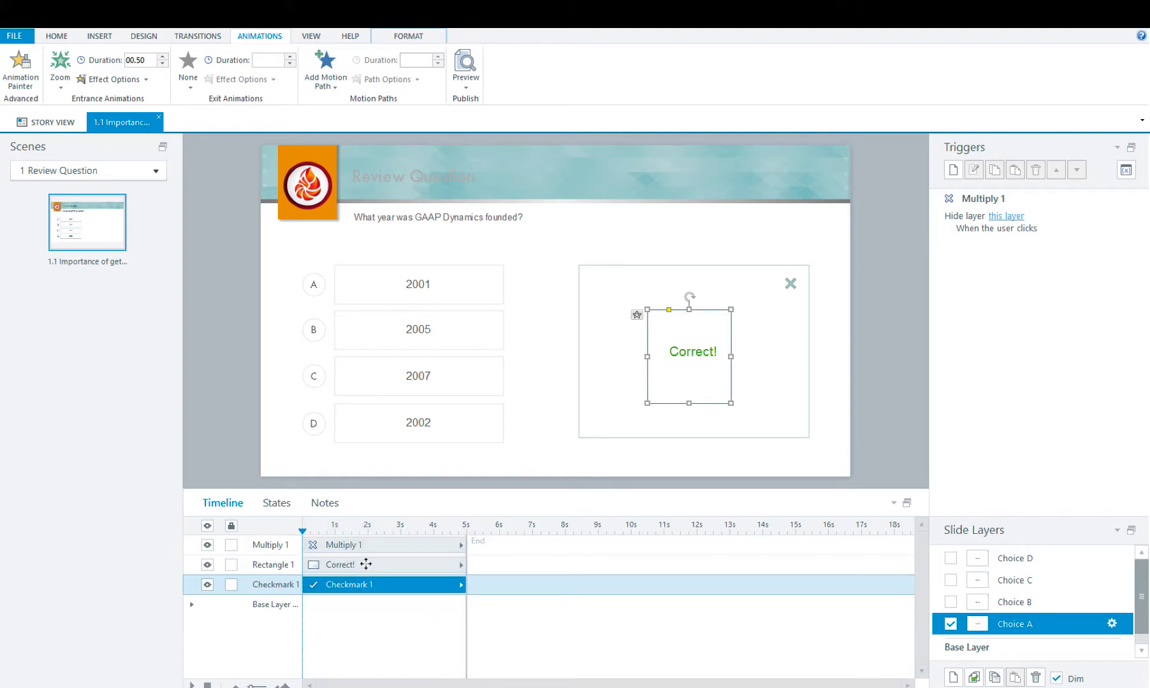
click(367, 565)
shift+click(354, 545)
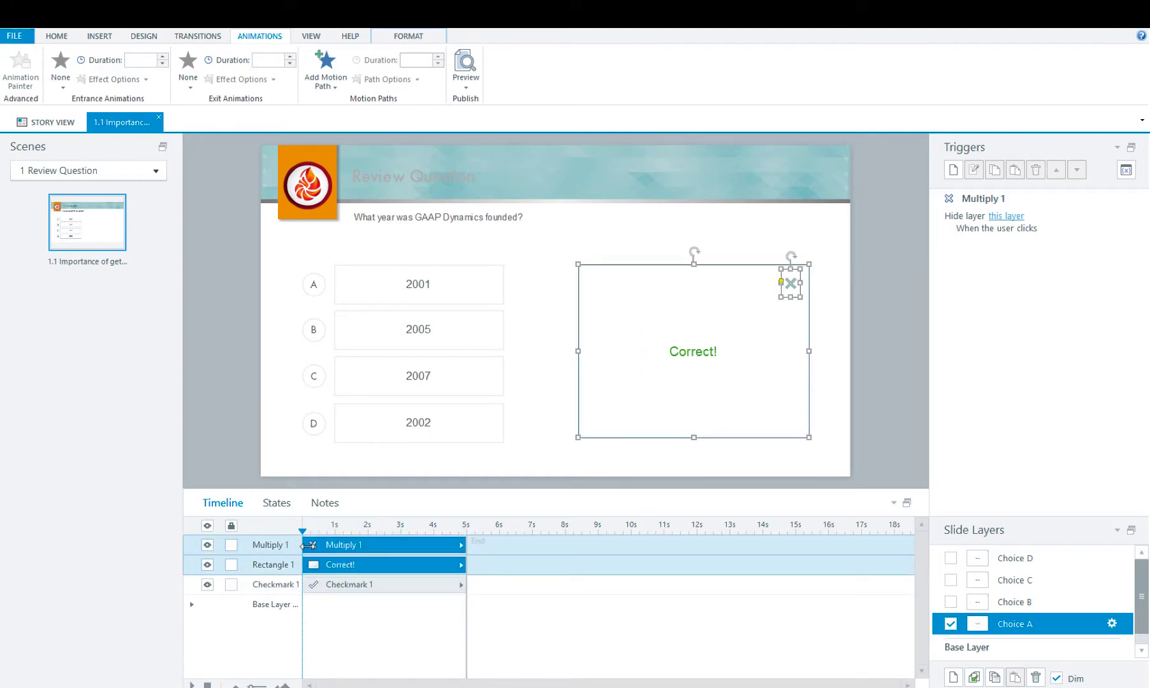
drag(306, 545, 324, 545)
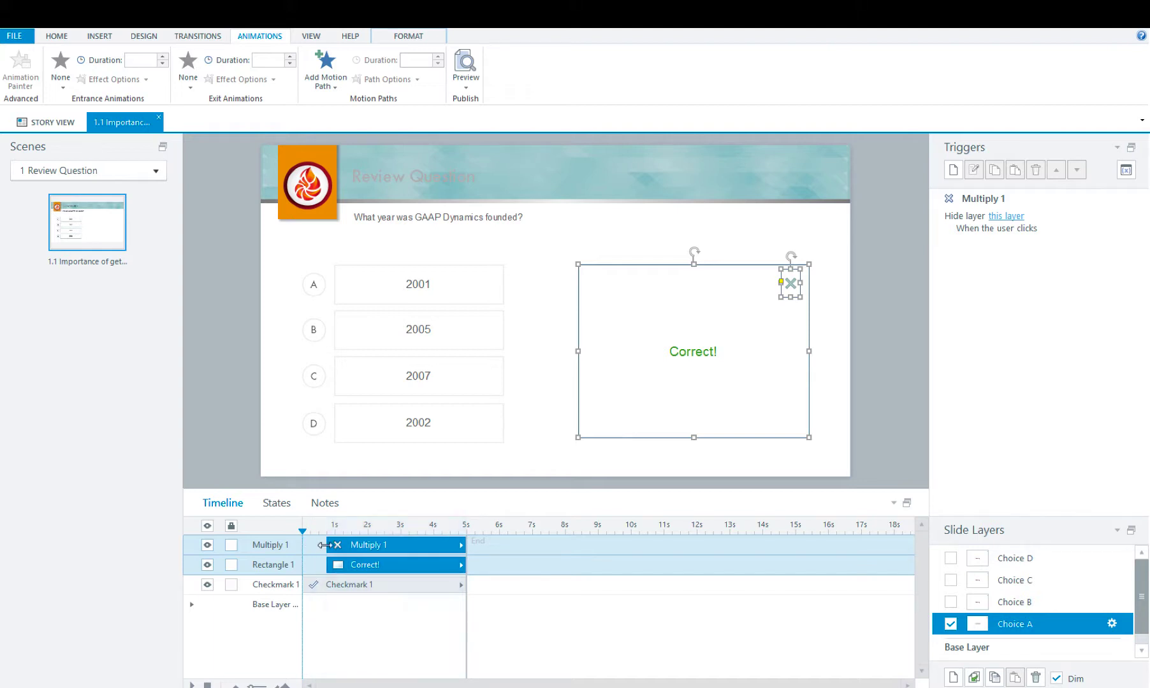
click(577, 457)
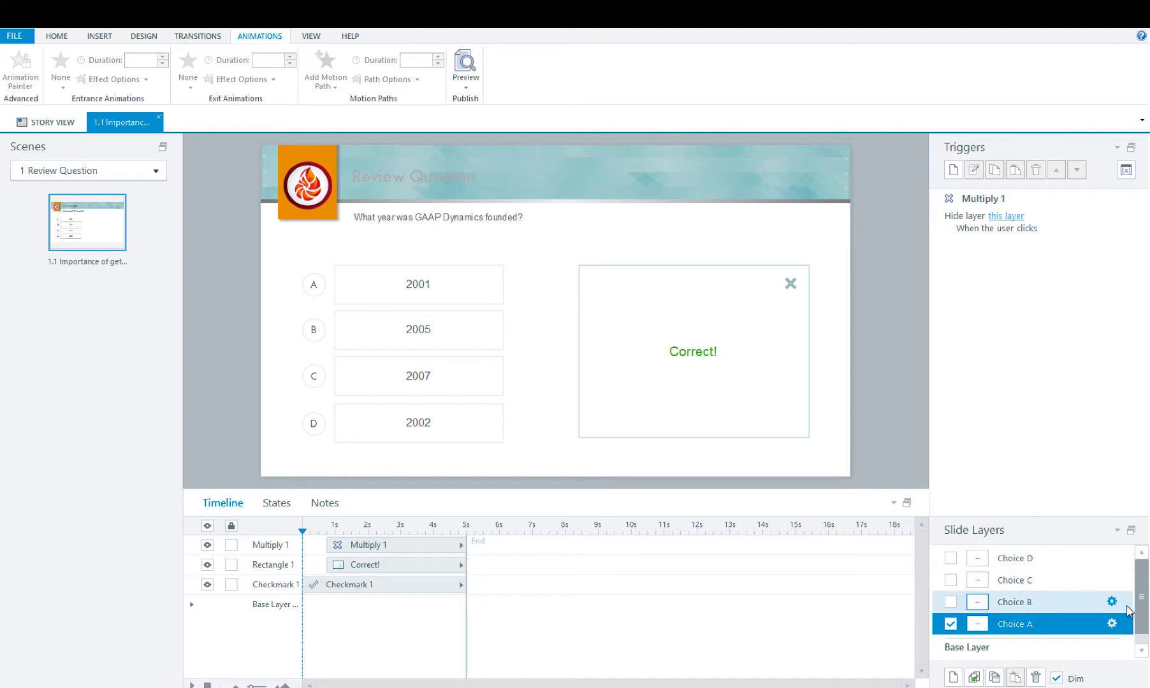
On the Base Layer, select answer circle A and start editing its states
scroll(1145, 607, down, 1)
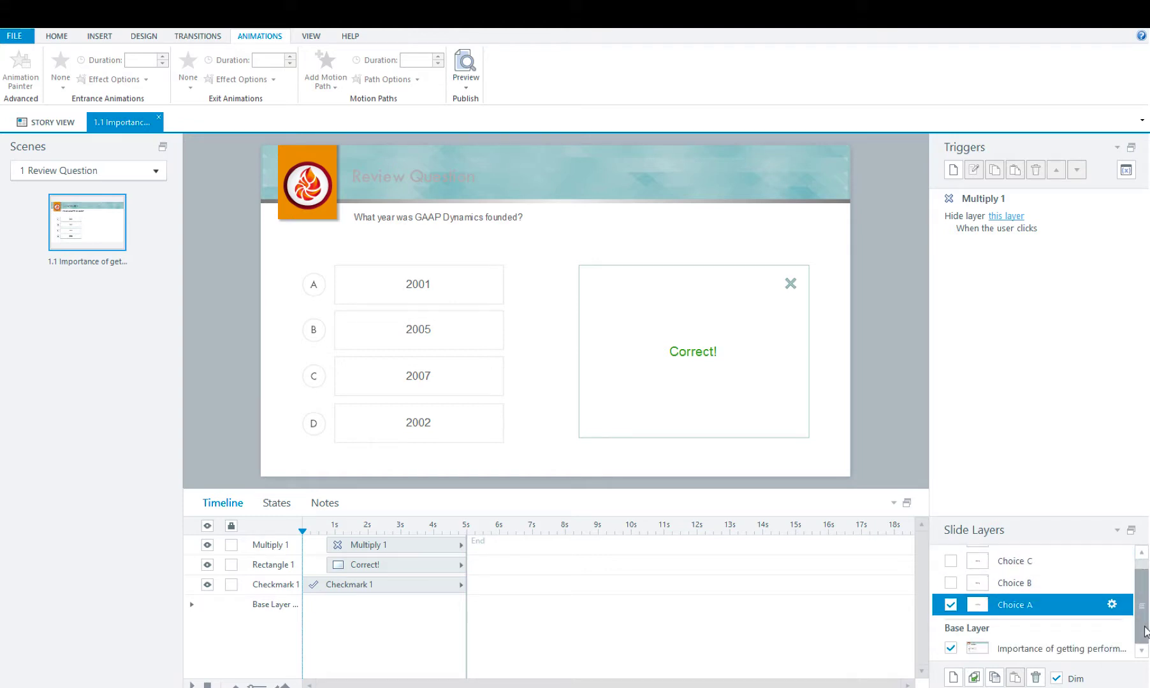
click(1064, 650)
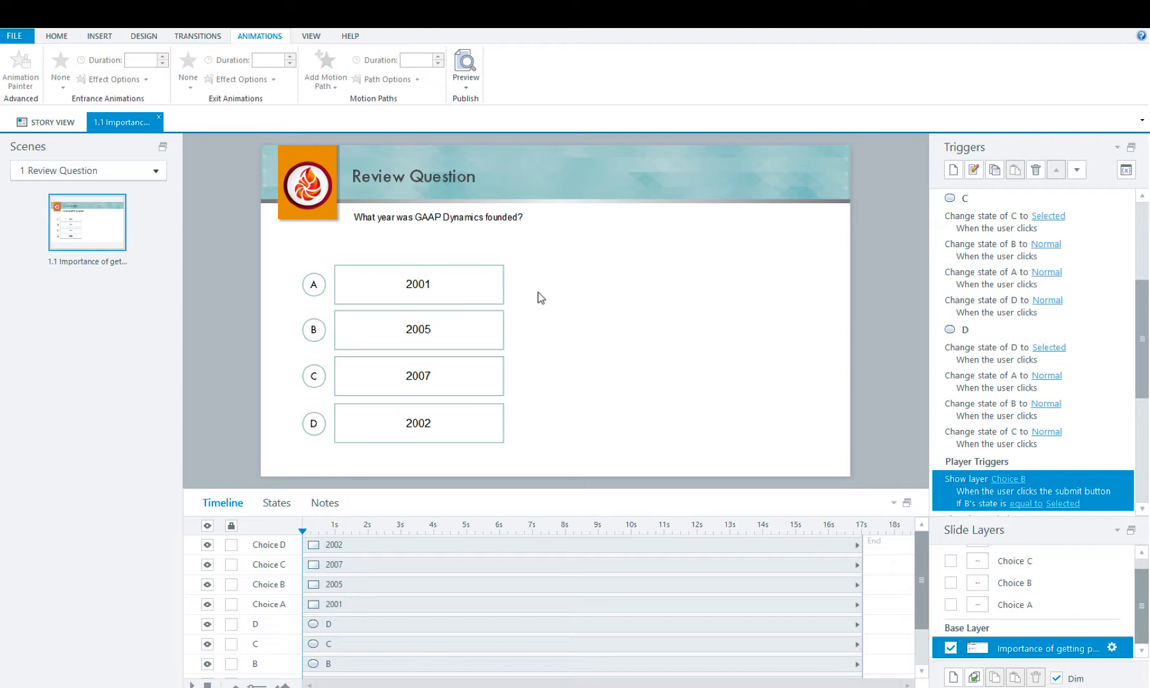
click(314, 284)
click(281, 503)
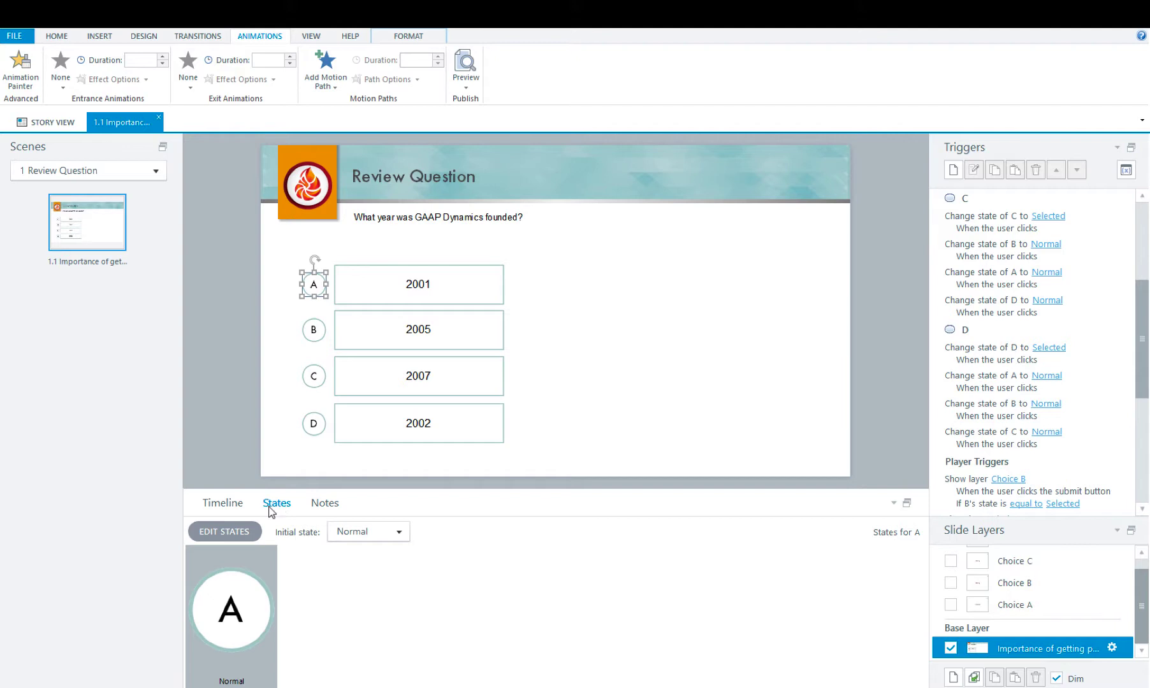
click(221, 532)
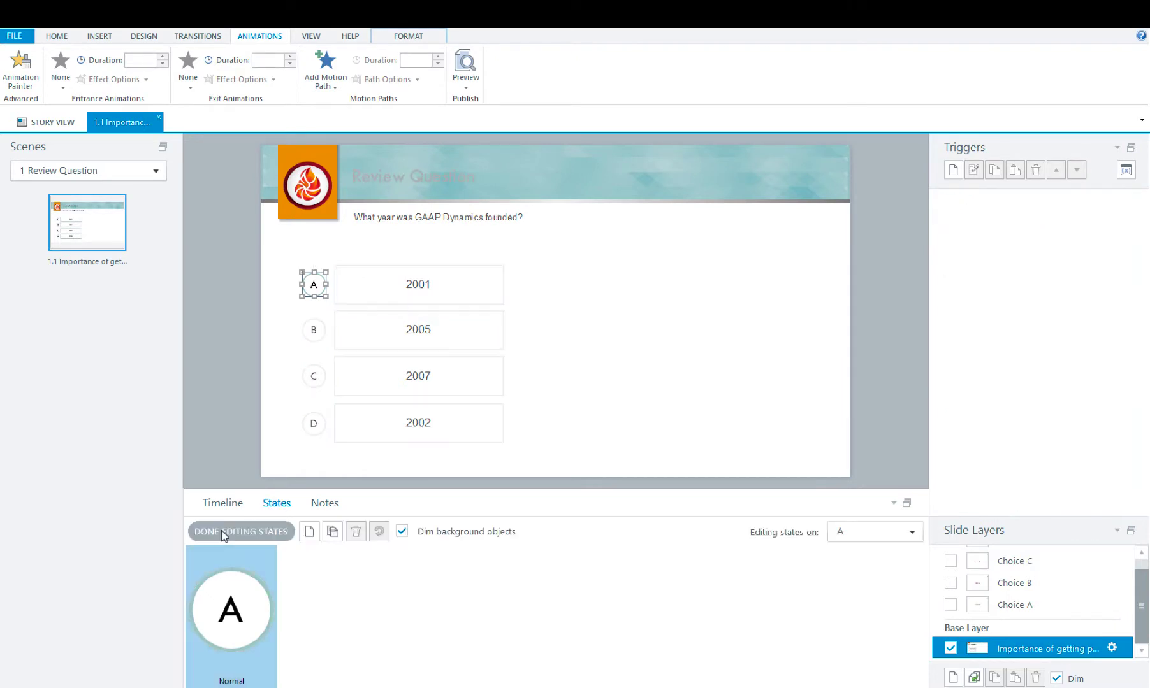
Add Hover and Selected states to circle A from the standard state names
click(310, 532)
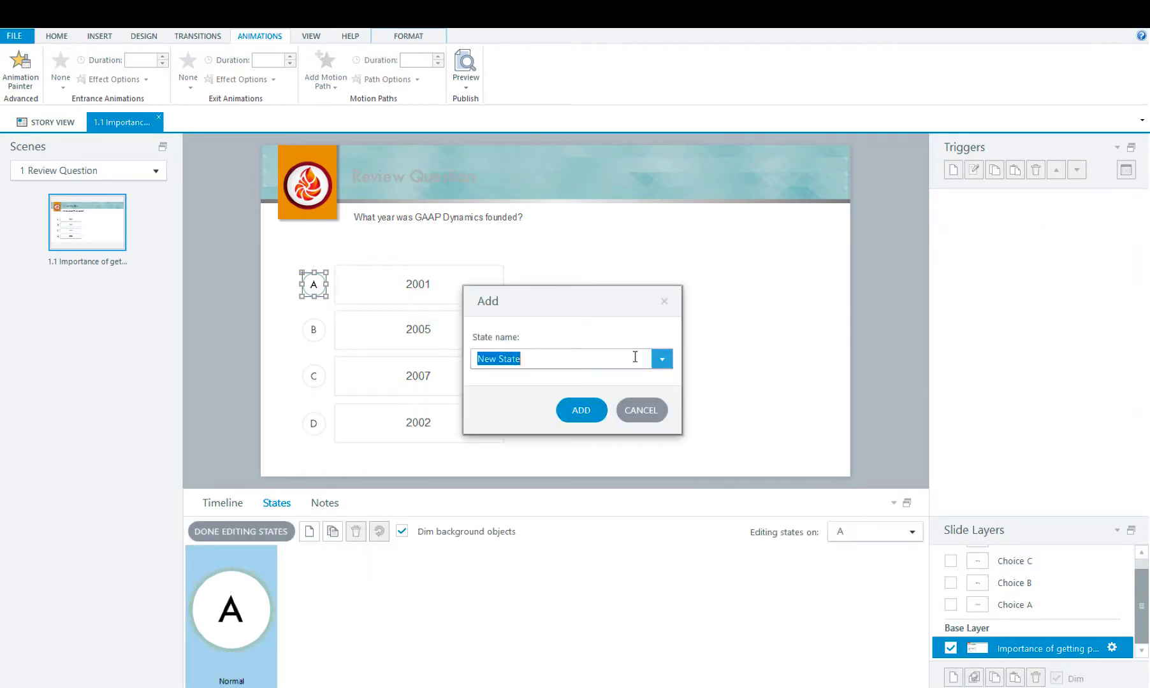
click(662, 359)
click(612, 378)
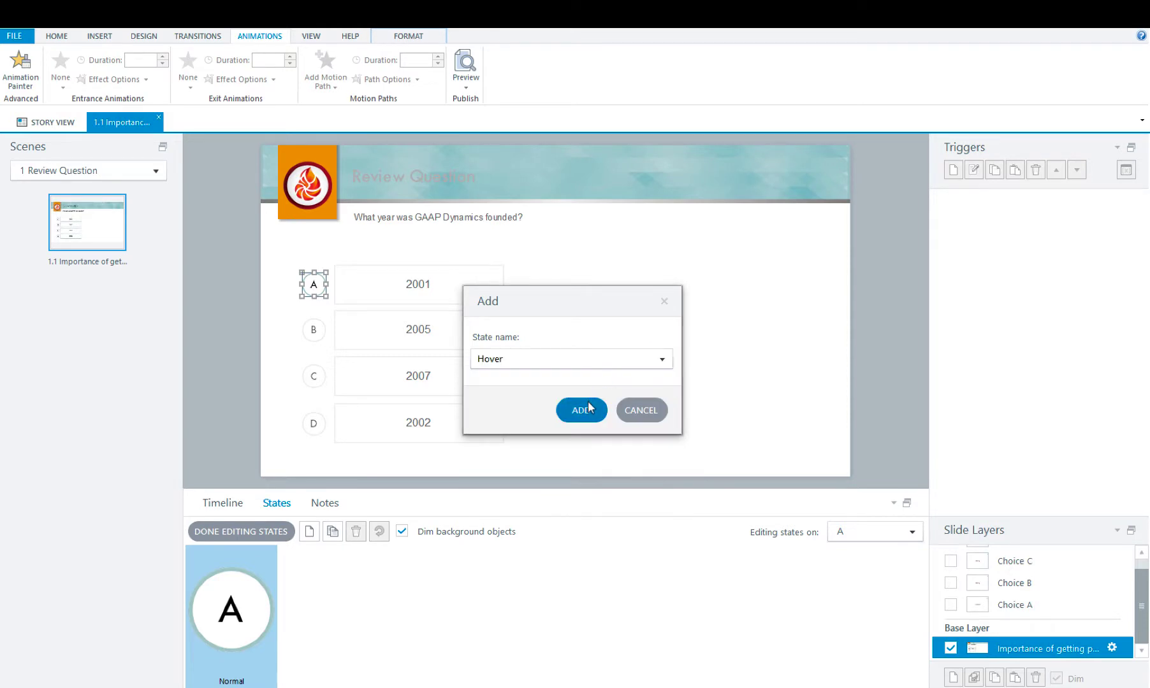
click(581, 409)
click(310, 531)
click(662, 358)
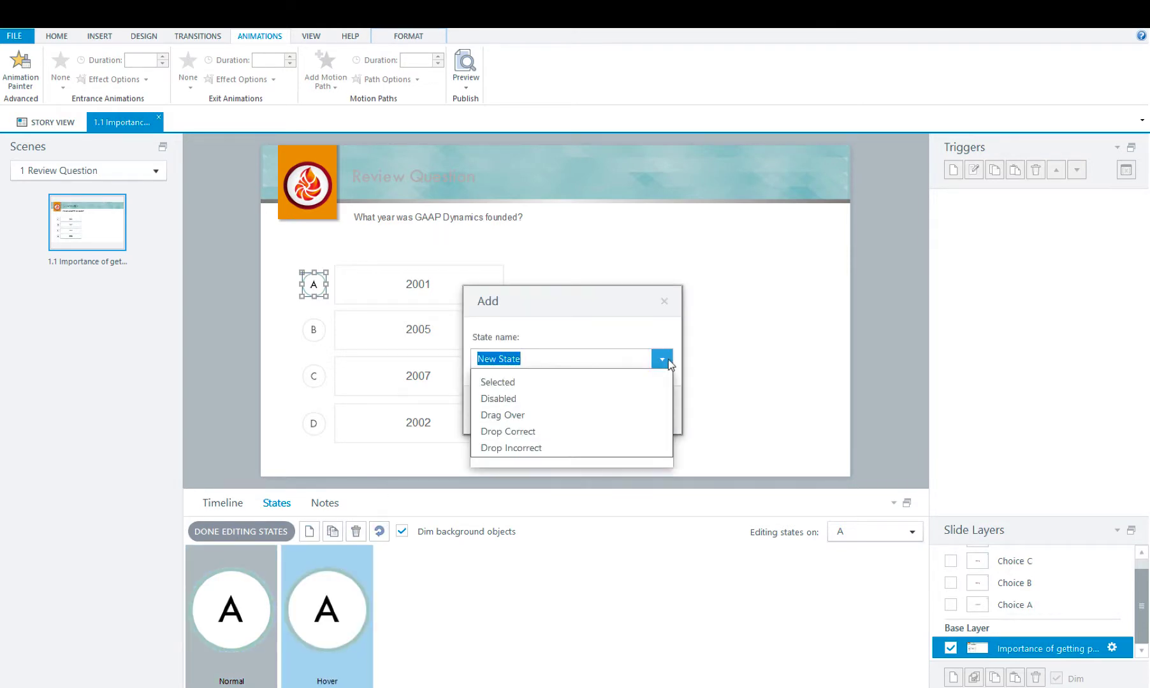
click(586, 406)
click(585, 411)
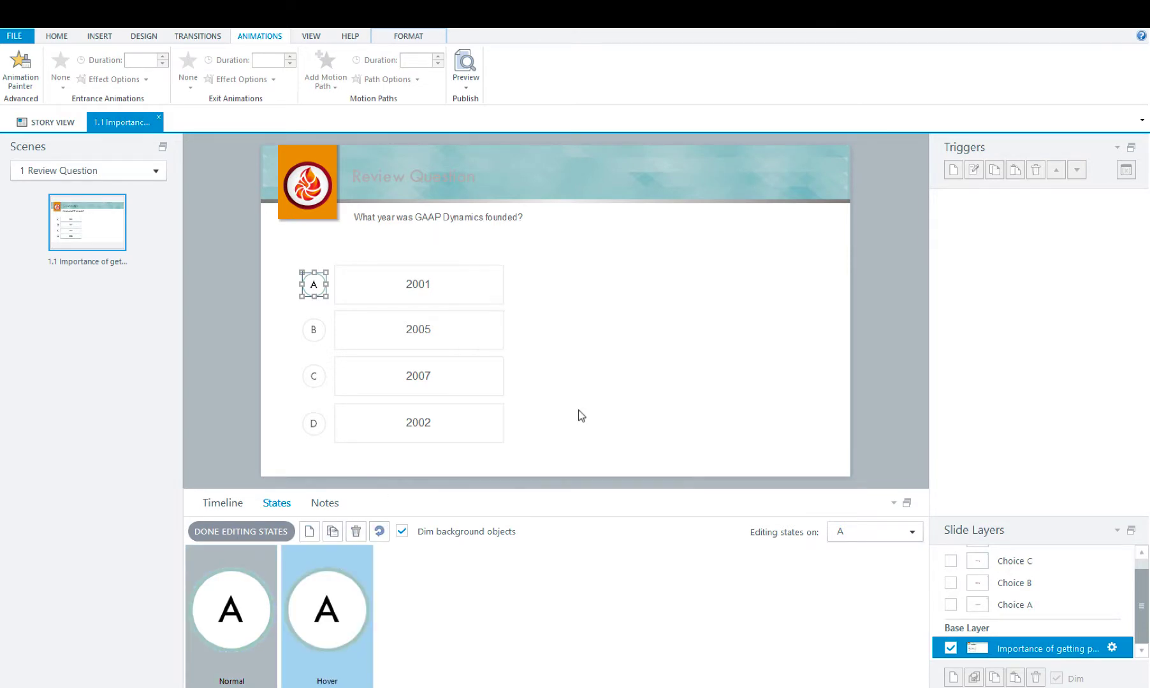
Add Wrong and Correct states to circle A
click(309, 531)
text(Wrong)
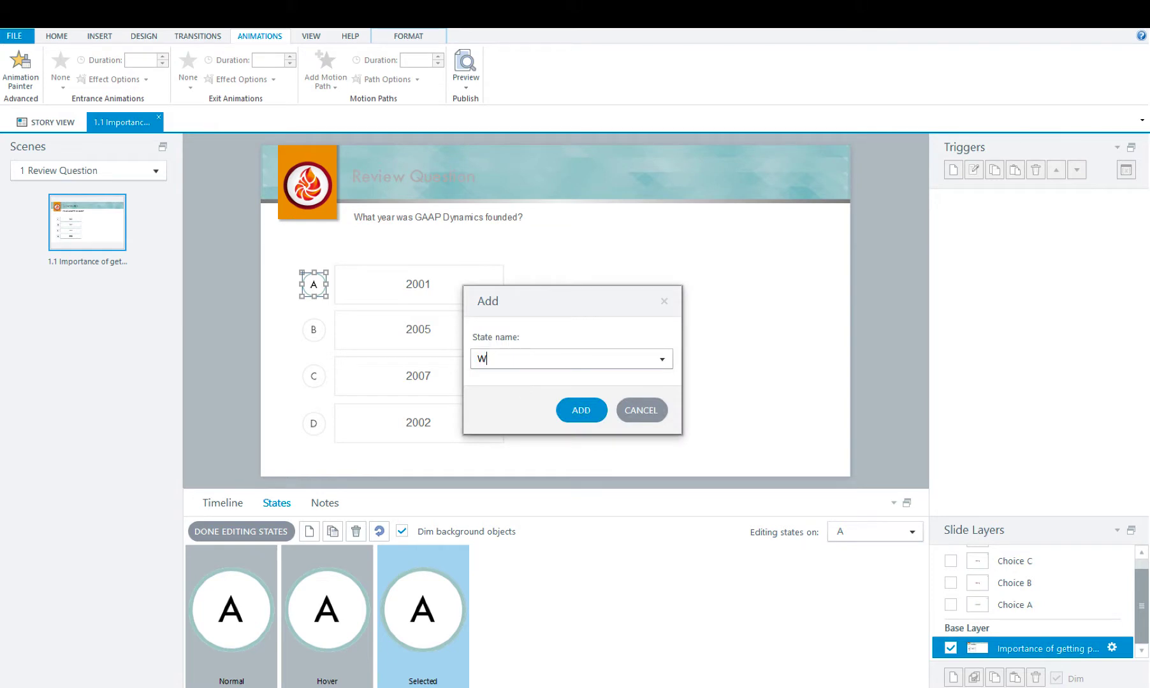
click(588, 409)
click(310, 531)
text(Correct)
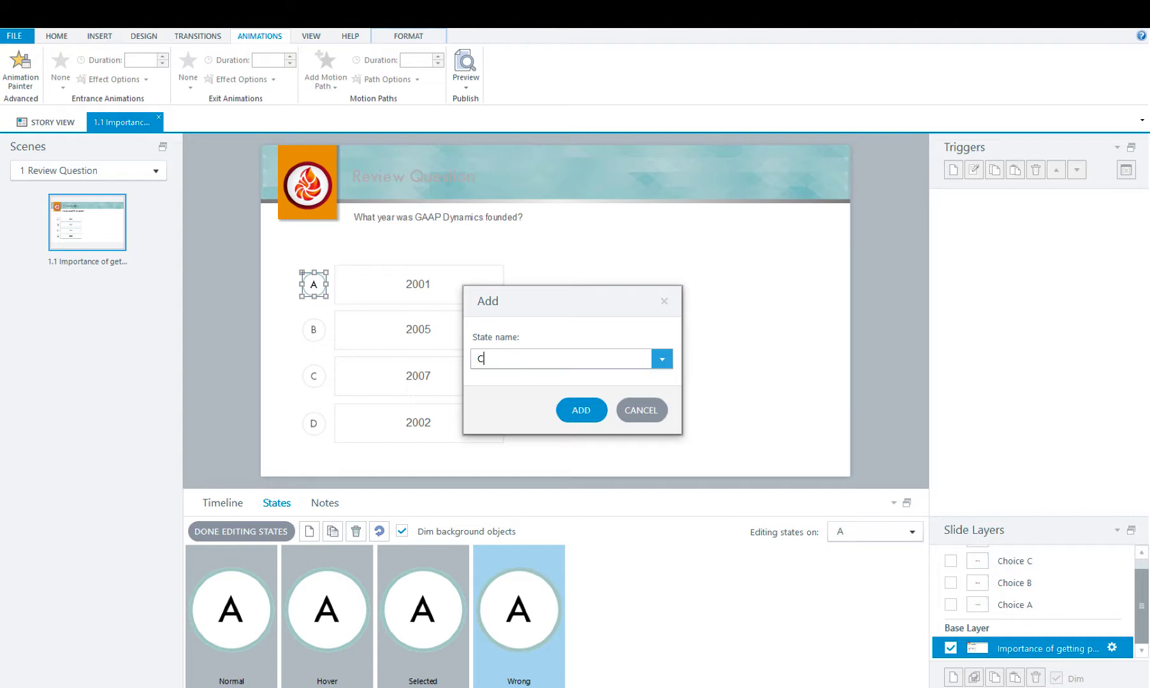
click(581, 410)
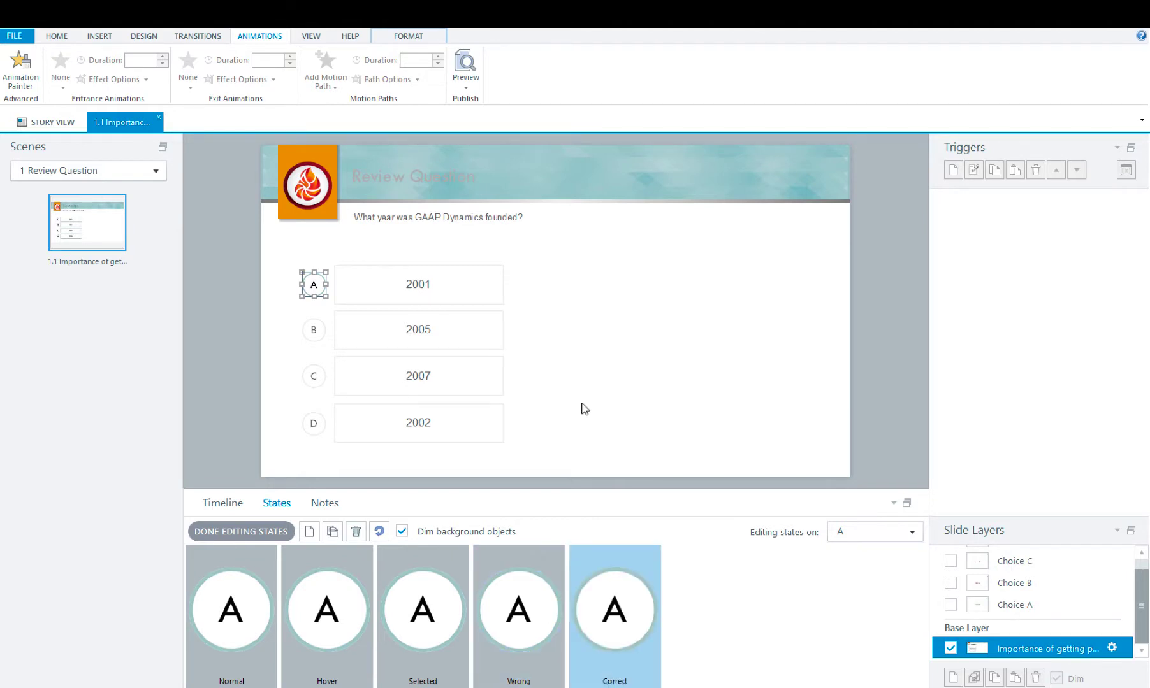
Give circle A's Hover state a teal fill and its Selected state an inside center shadow
click(326, 615)
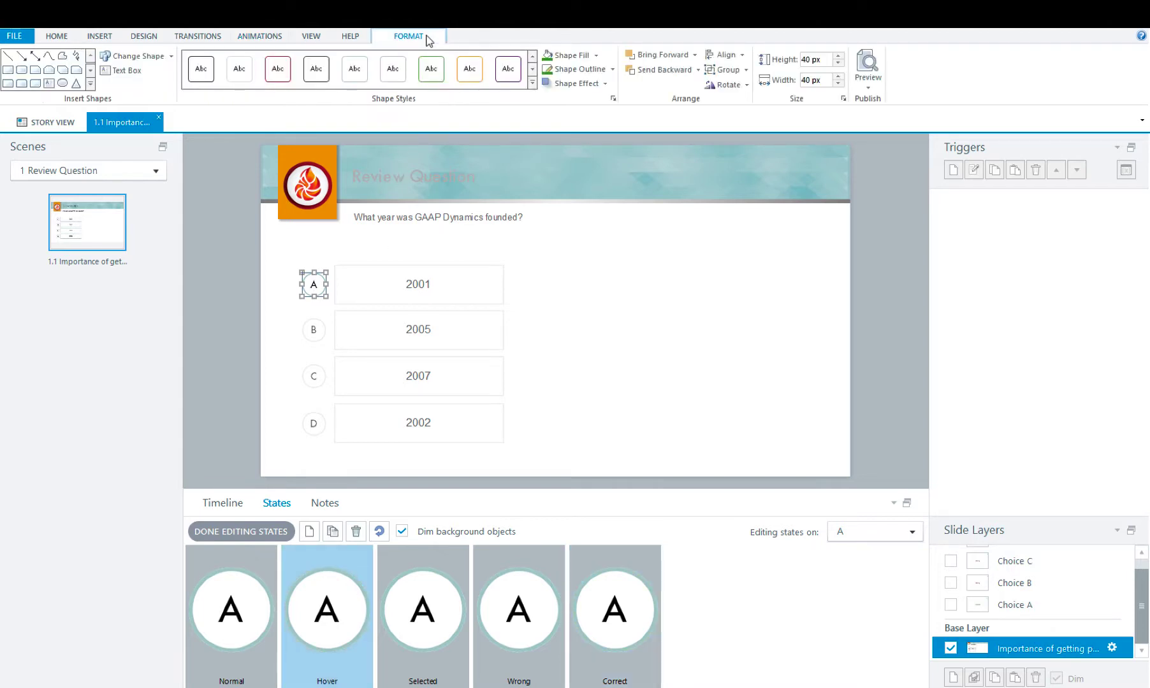
click(532, 69)
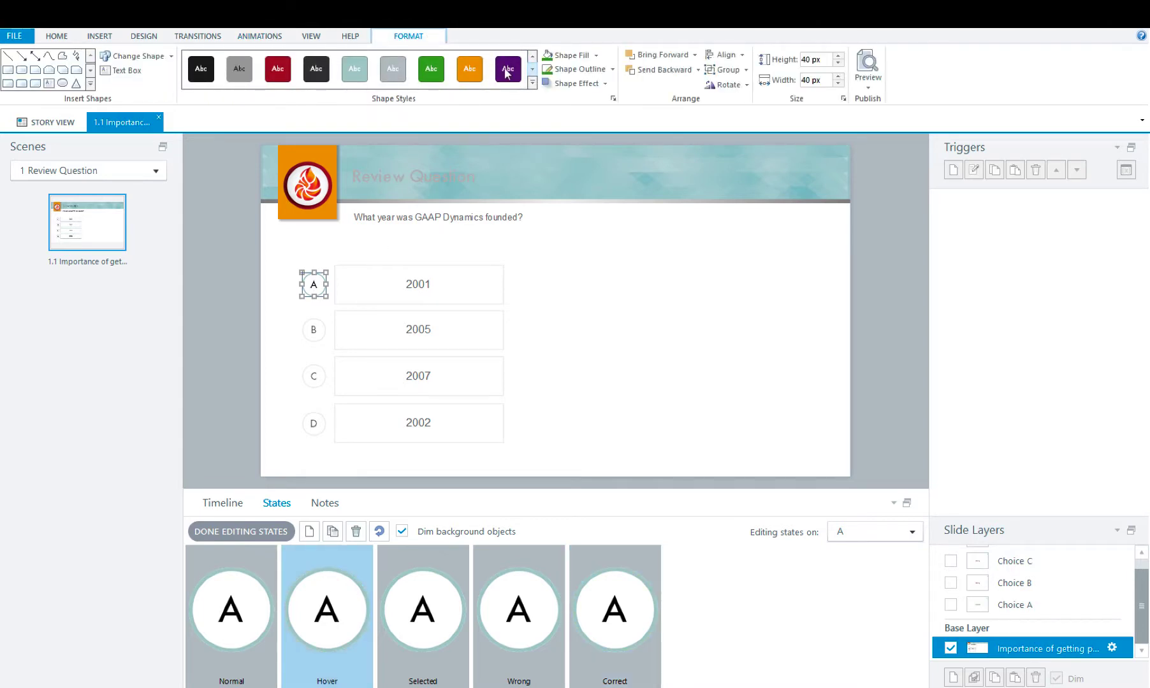
click(355, 75)
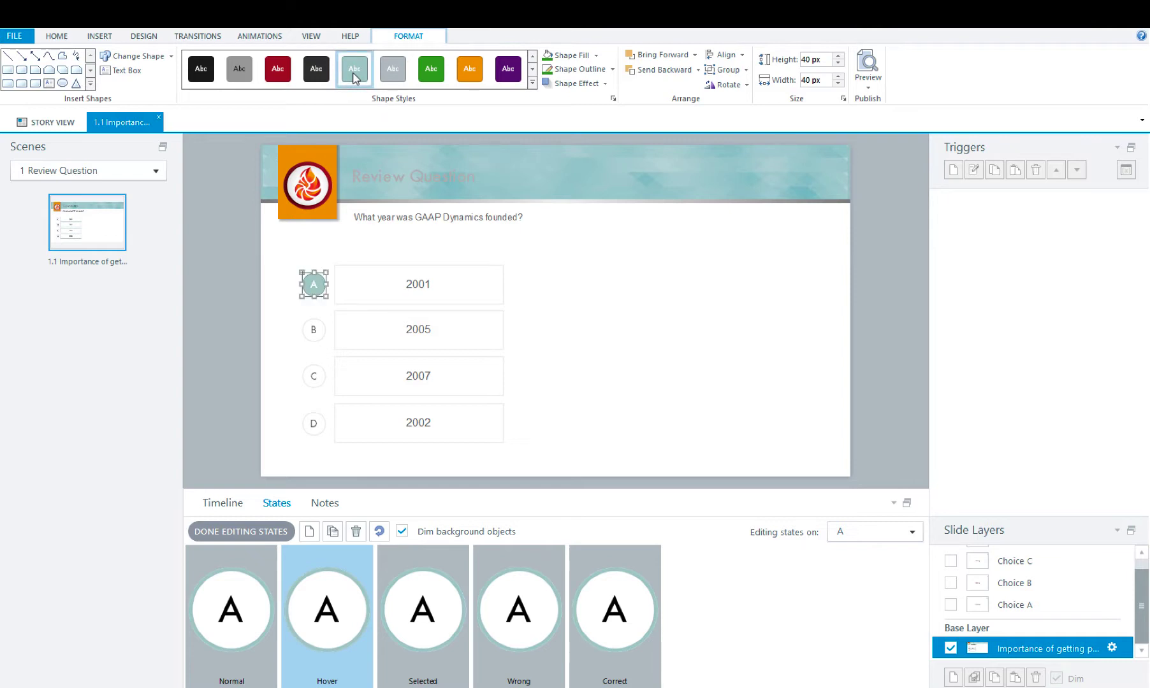
click(457, 621)
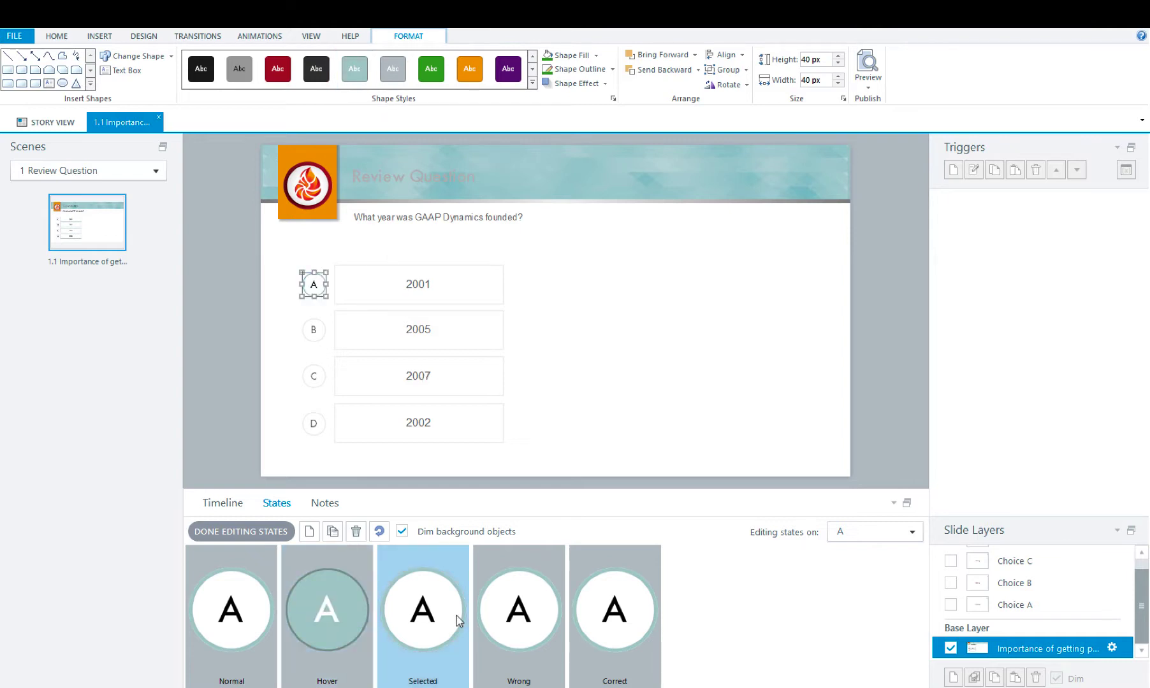
click(606, 84)
mouse_move(629, 110)
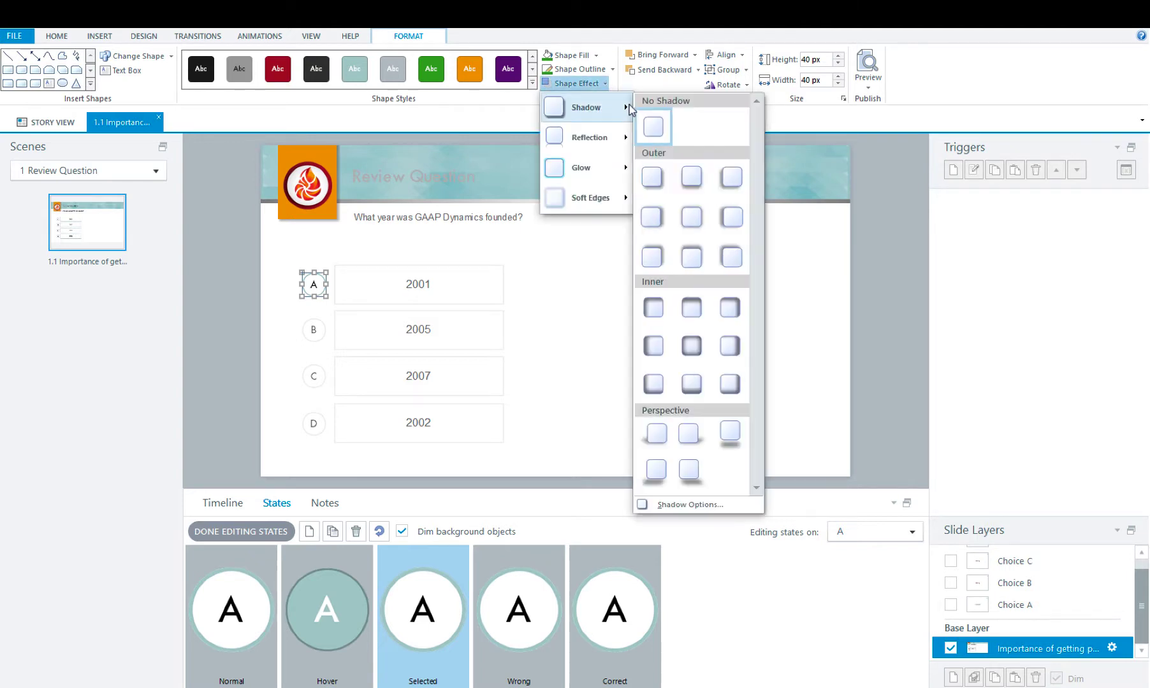
click(692, 347)
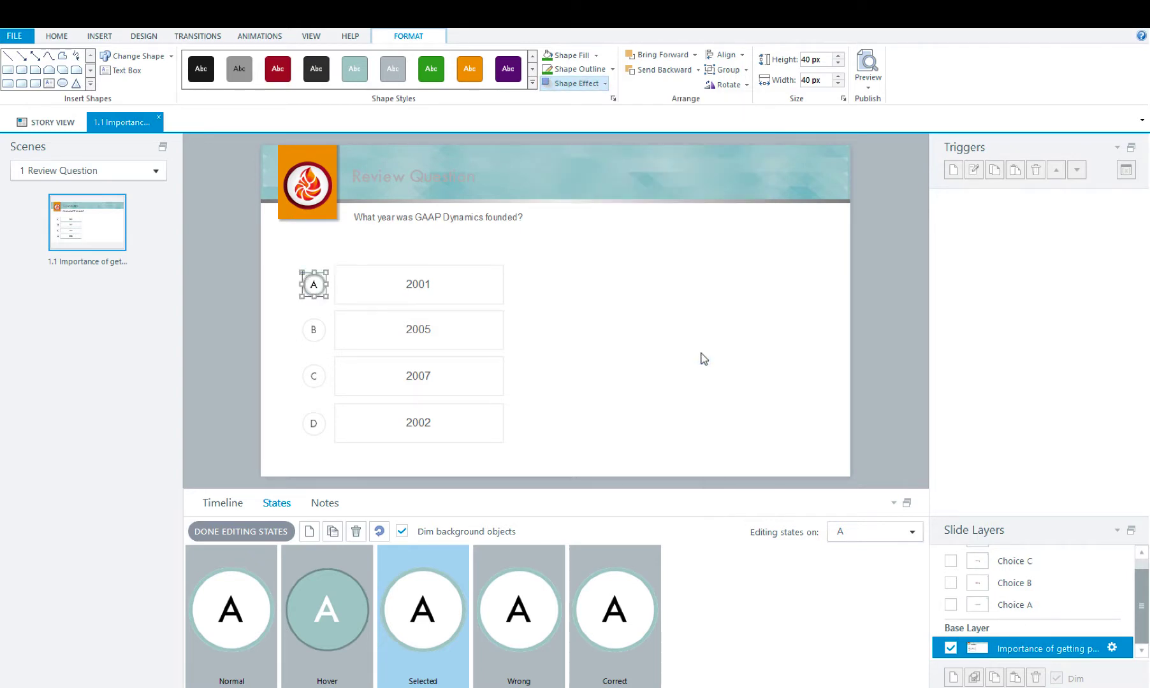
Colour circle A's Wrong state dark red and its Correct state green
click(521, 574)
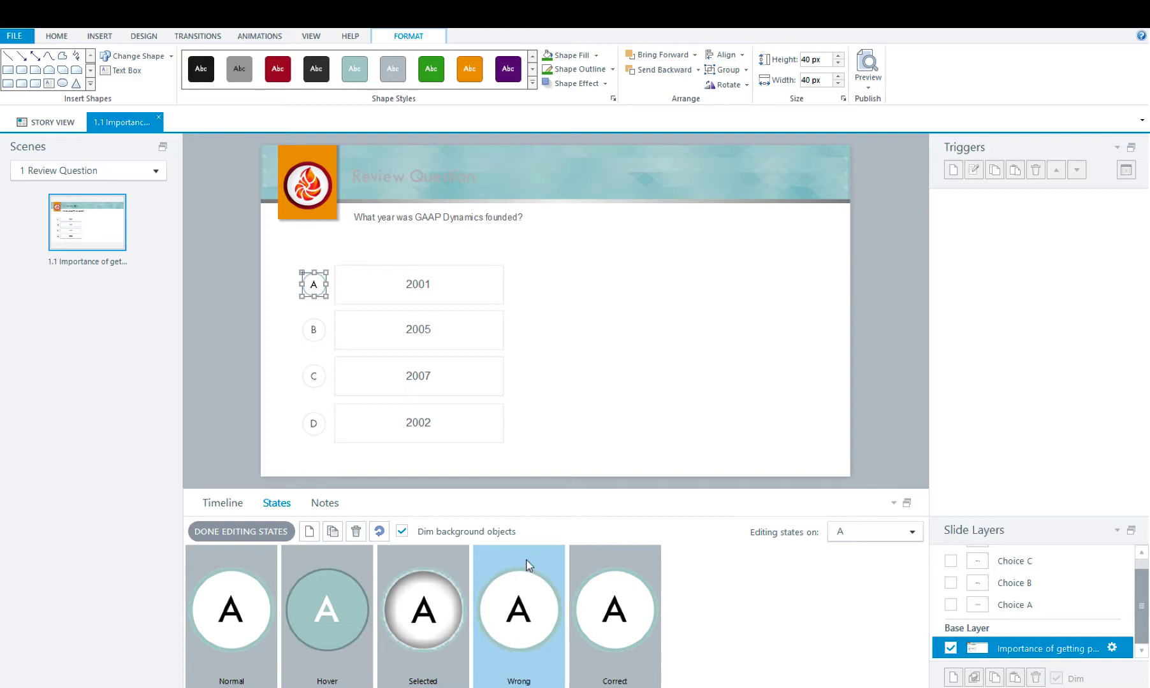
click(278, 68)
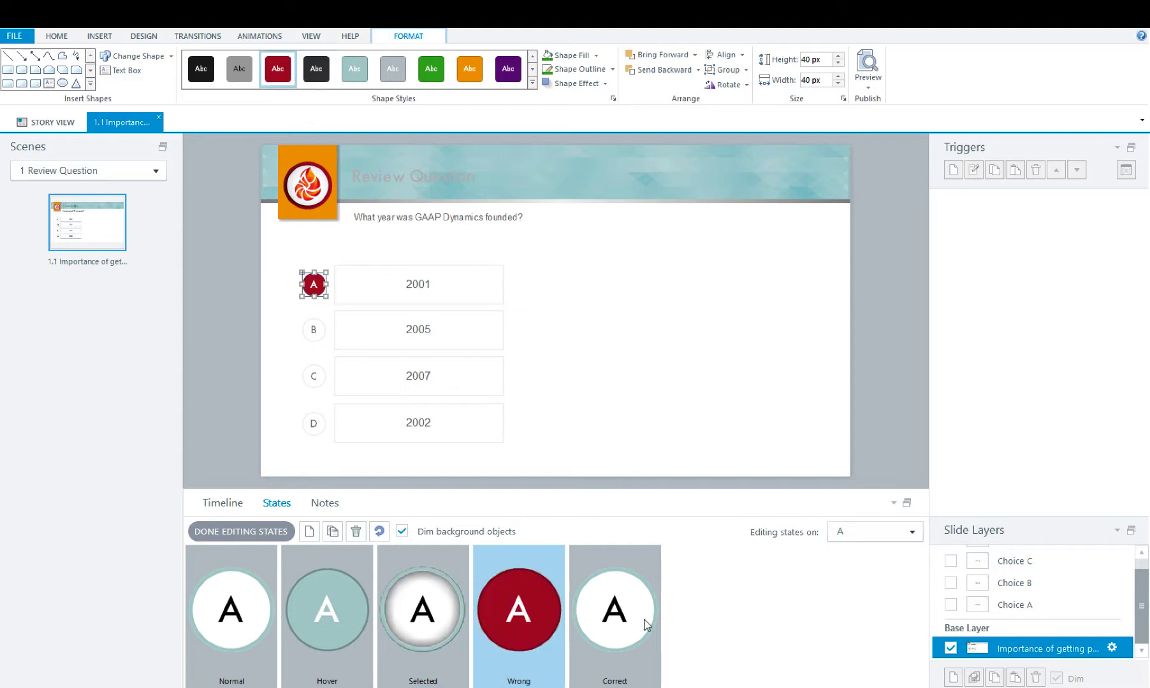
click(615, 605)
click(437, 77)
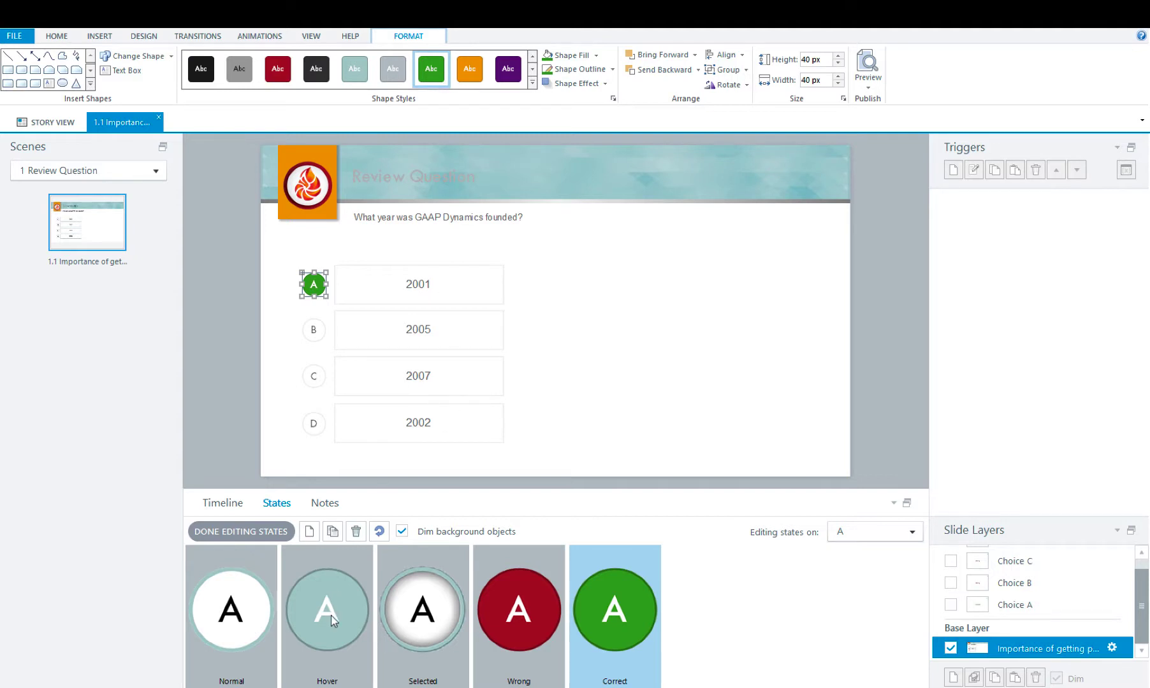
Make the letter black on the Hover and Wrong states, then finish editing states
click(331, 615)
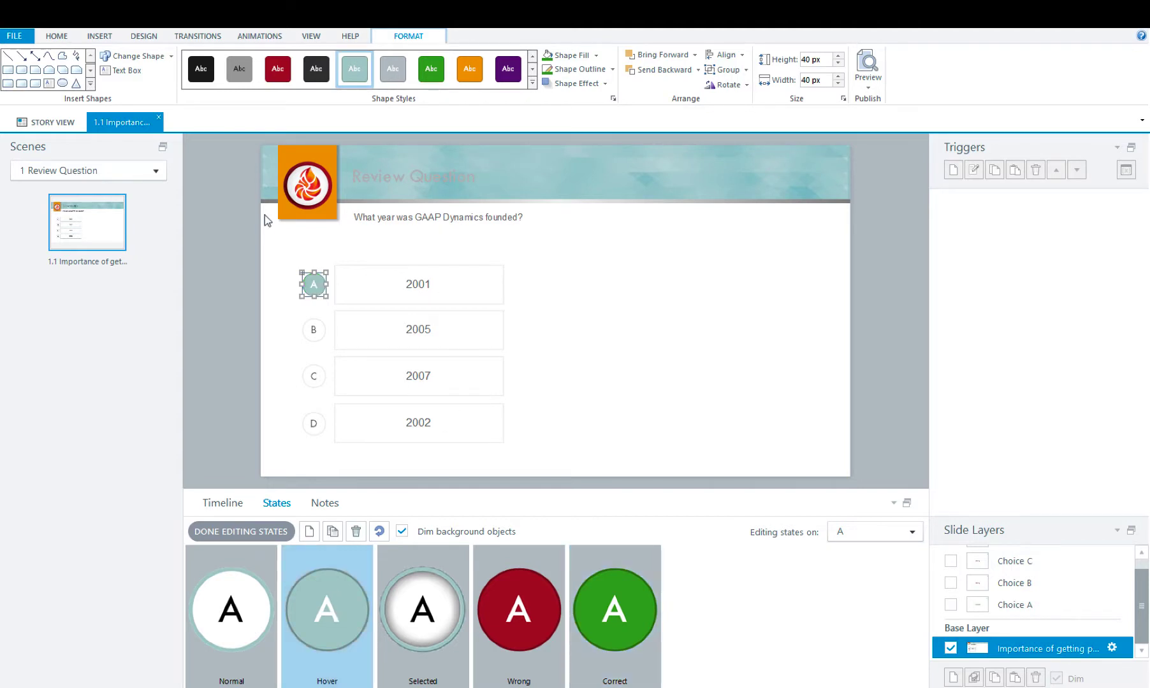
click(56, 37)
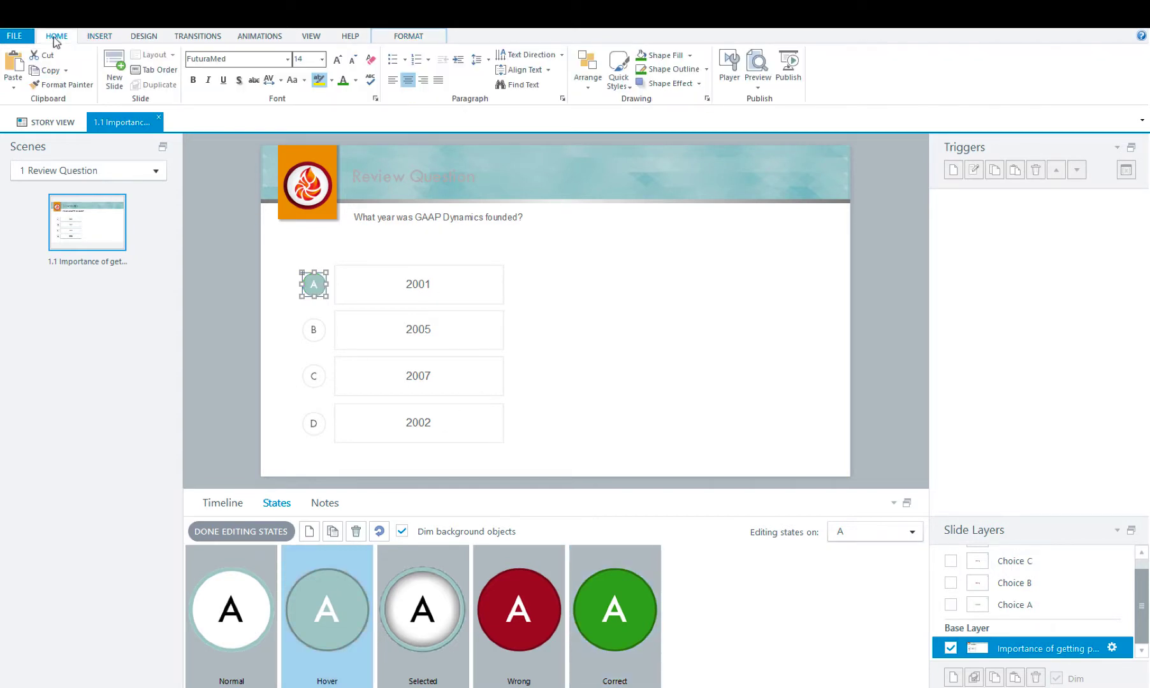
click(355, 80)
click(354, 109)
click(541, 608)
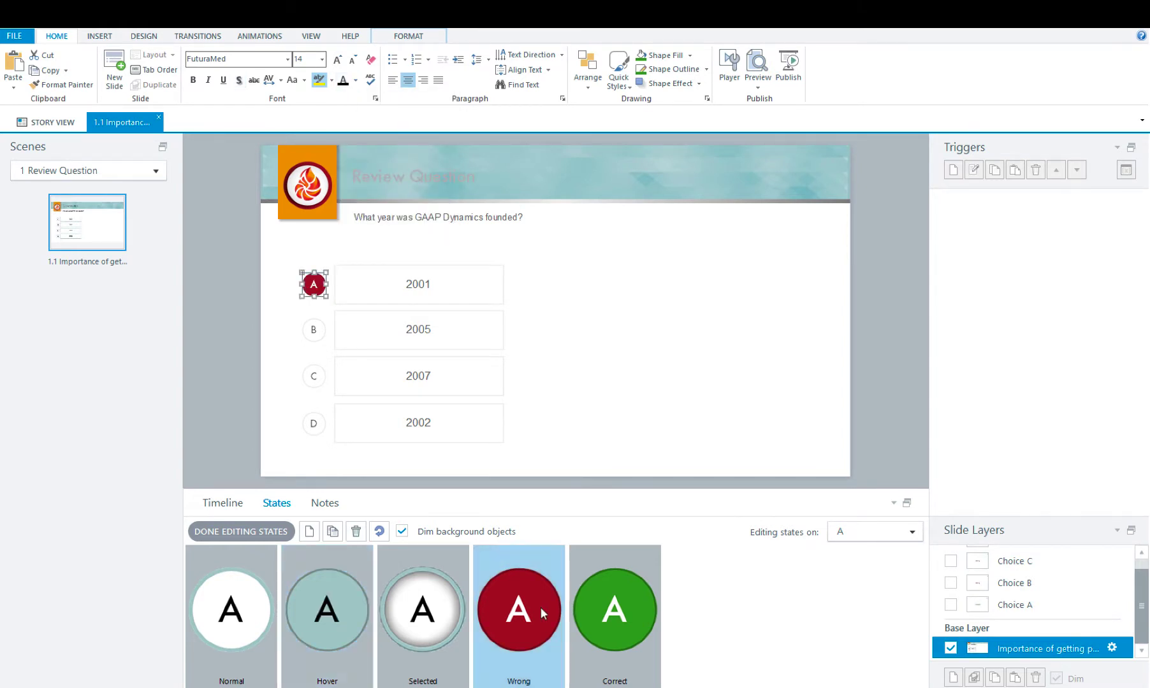
click(342, 80)
click(620, 574)
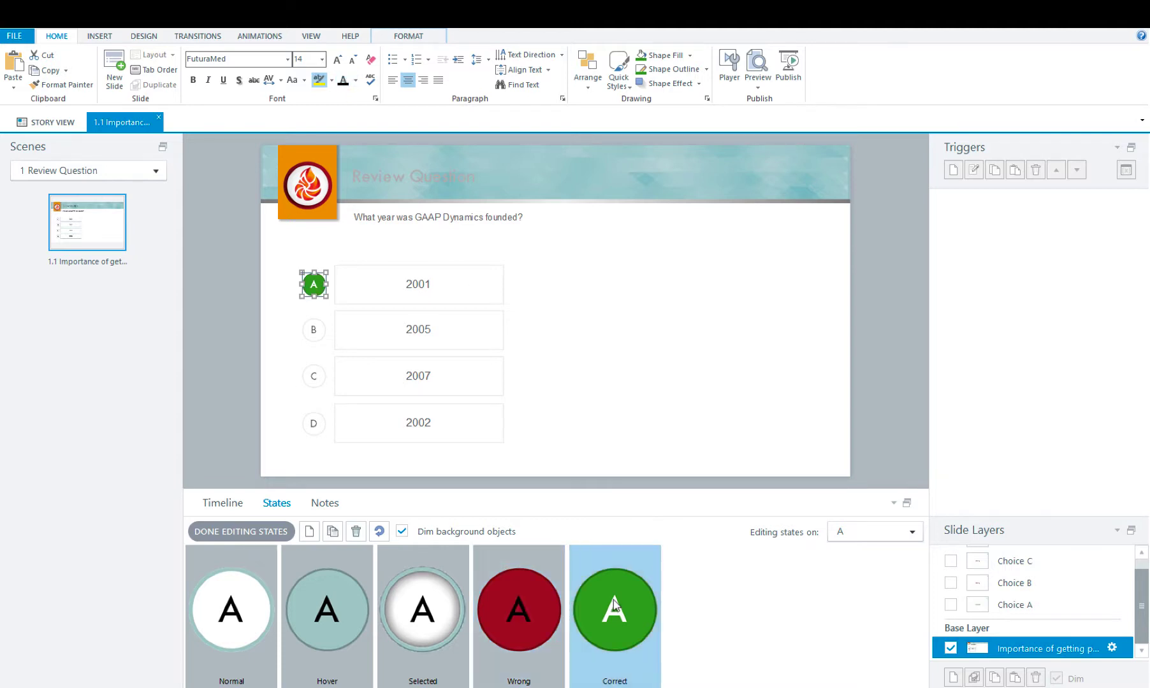
click(566, 397)
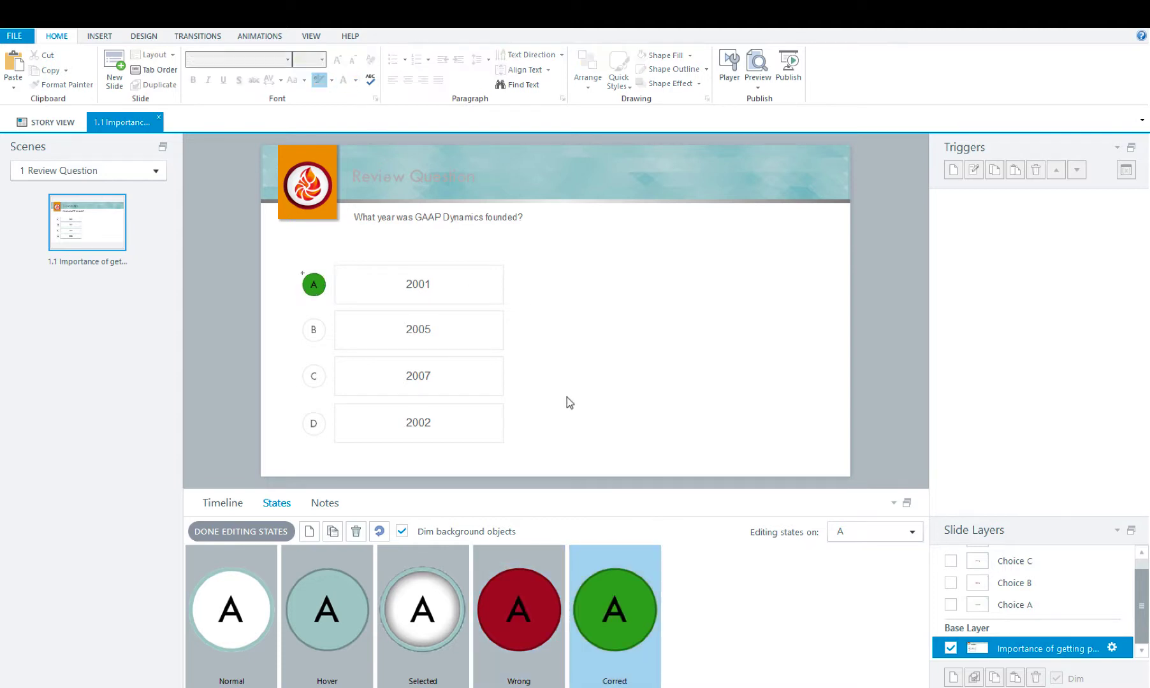
click(263, 532)
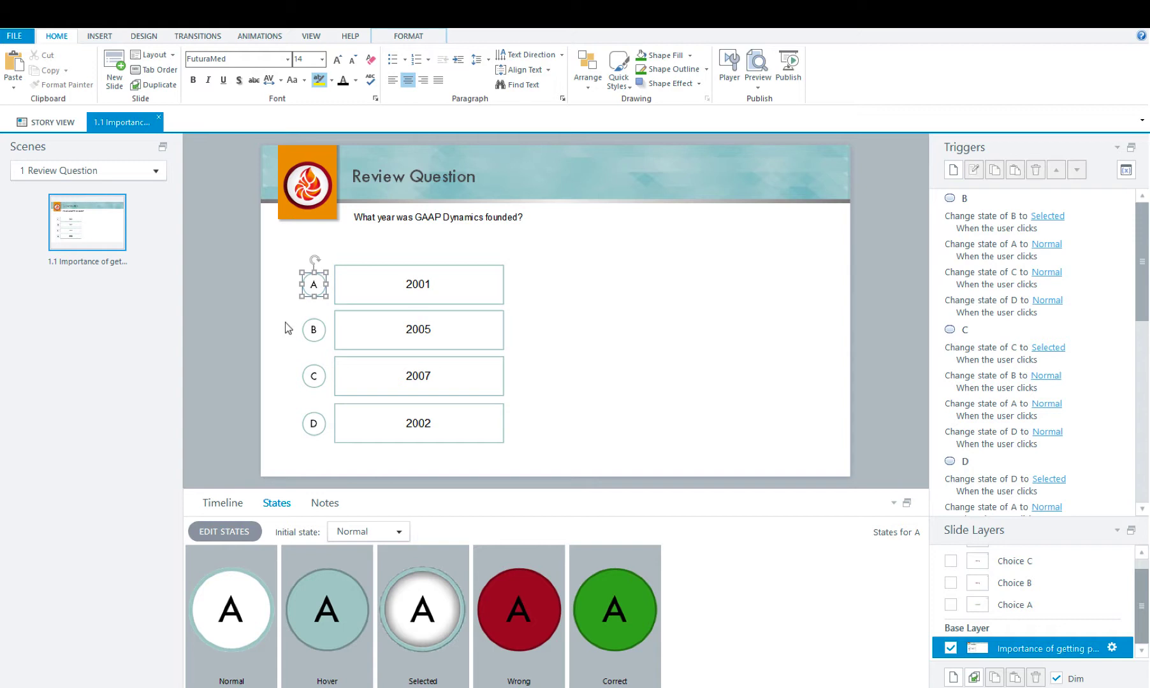
Format-paint circle A's states onto circles B, C and D in turn
click(309, 285)
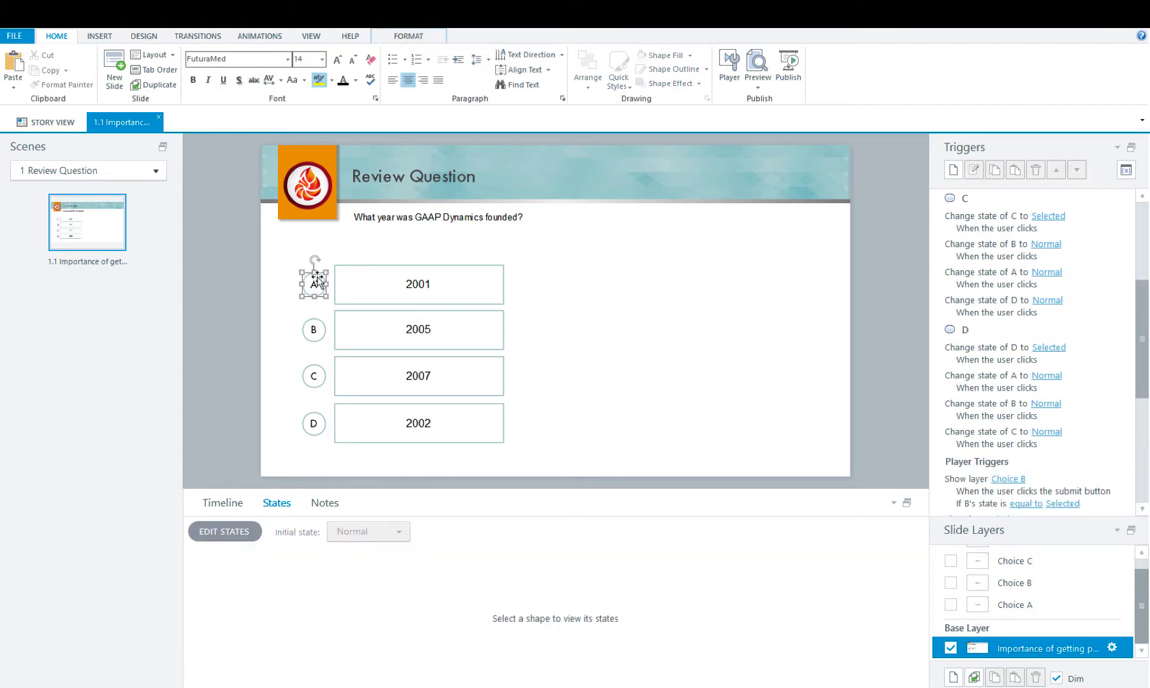
click(64, 85)
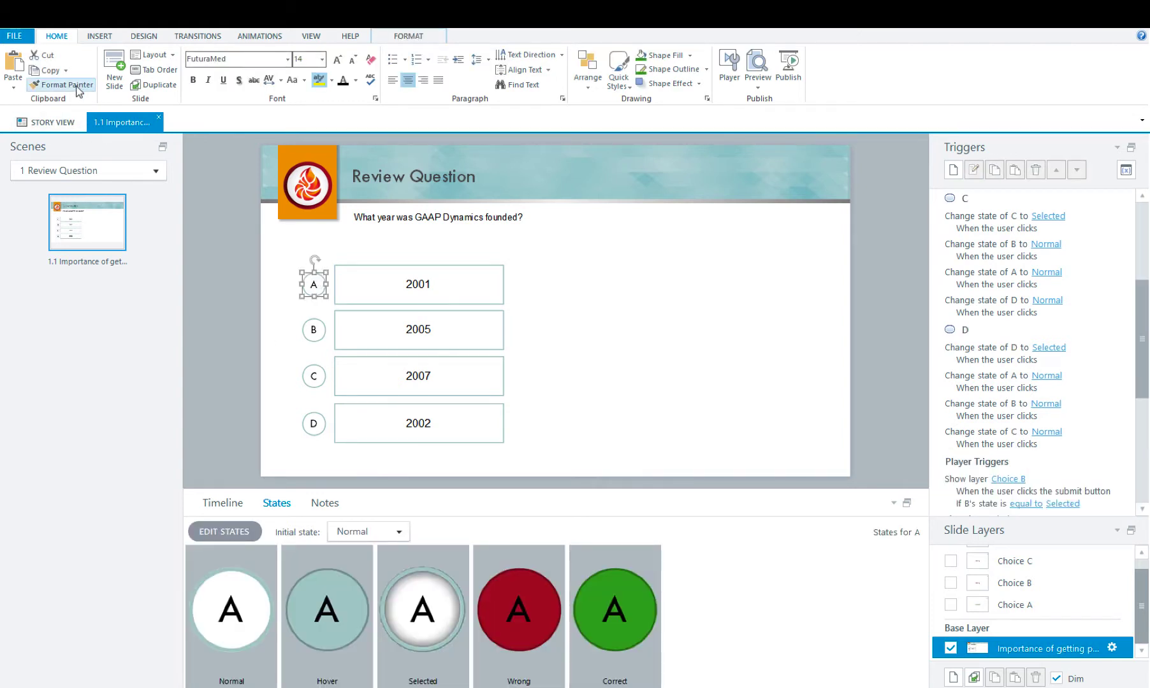
click(316, 331)
click(63, 84)
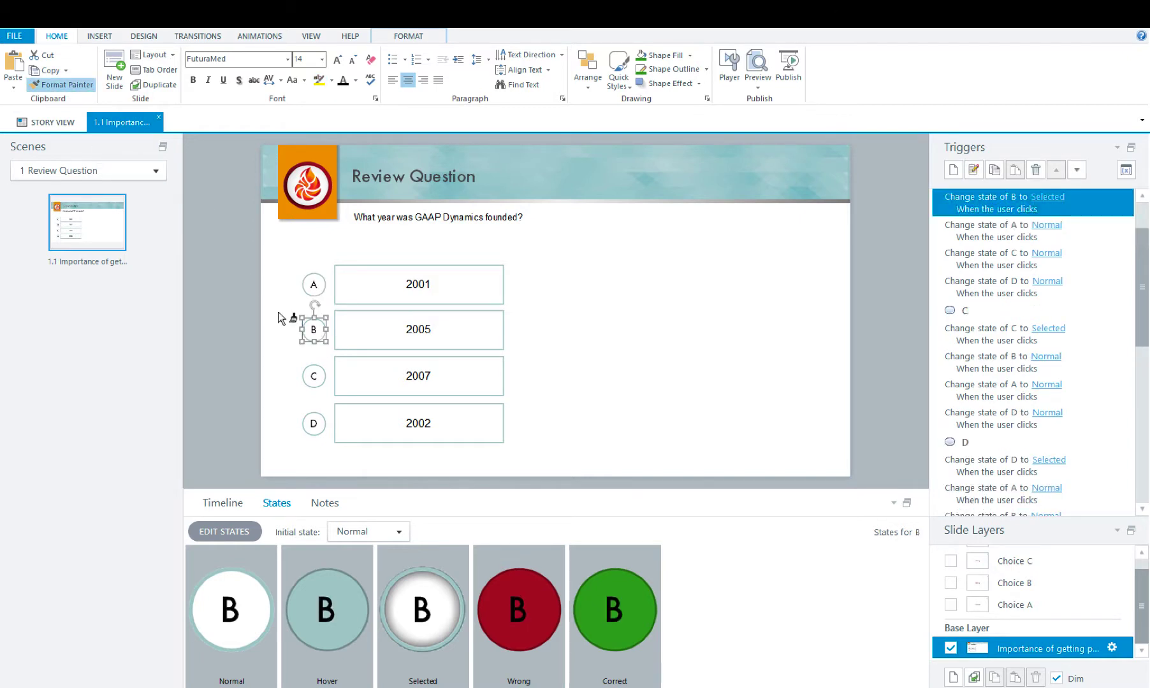
click(315, 372)
click(81, 84)
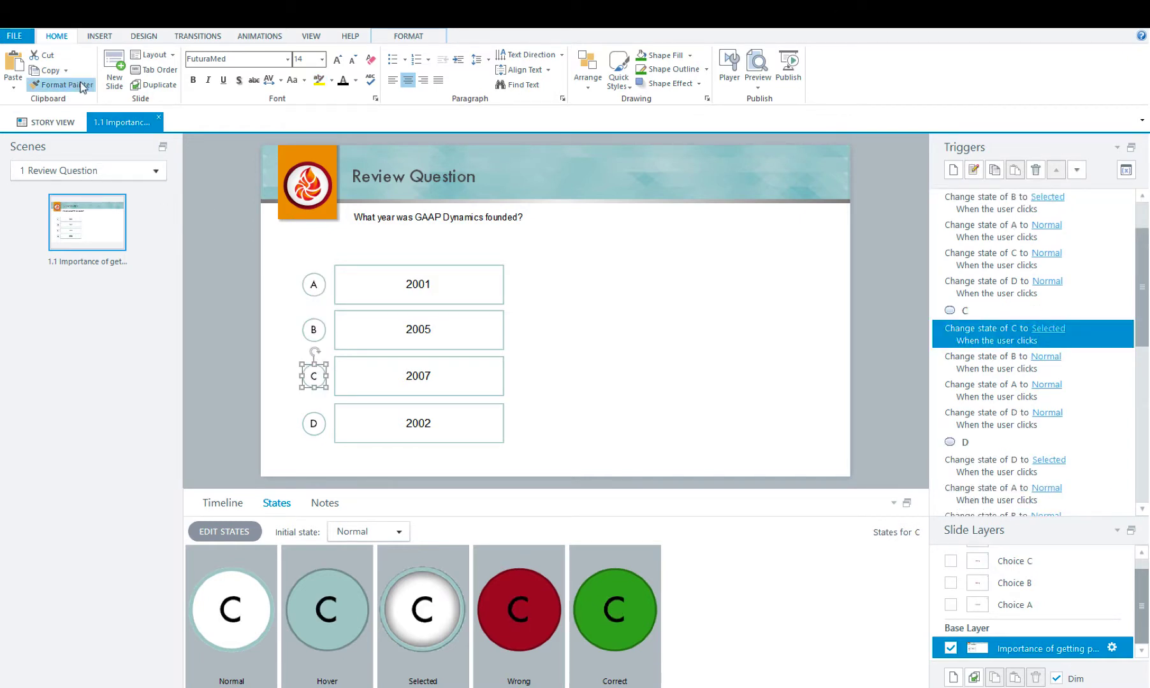
click(320, 428)
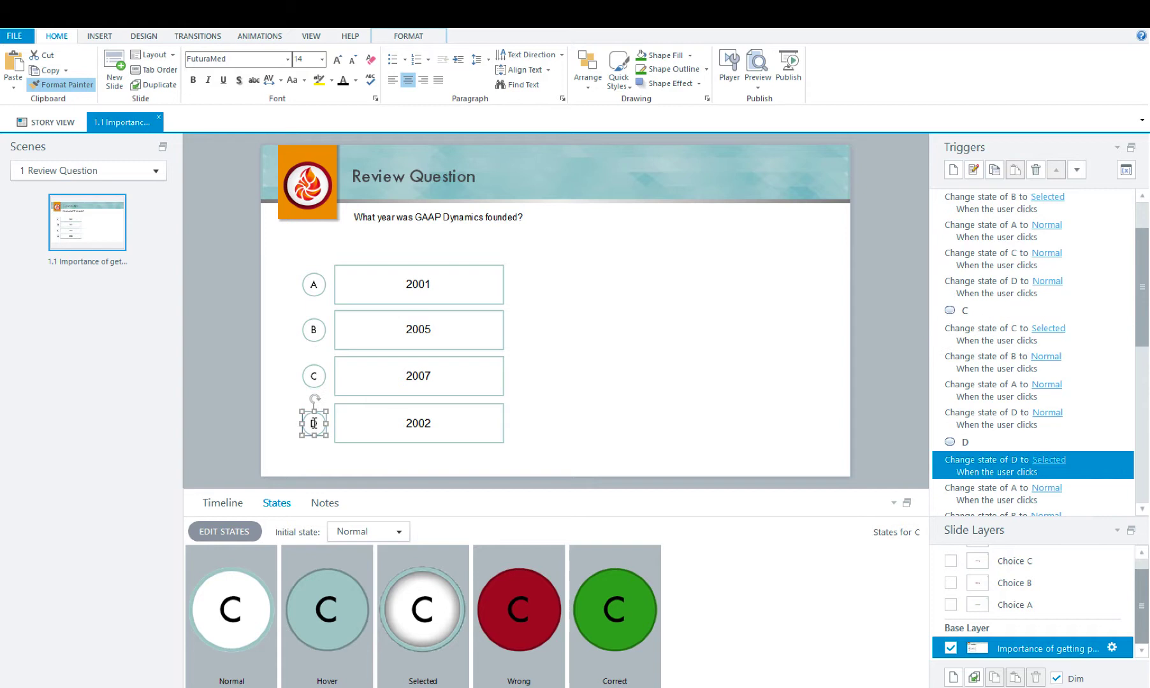
Add a trigger on circle A that changes A to its Selected state when clicked
click(645, 412)
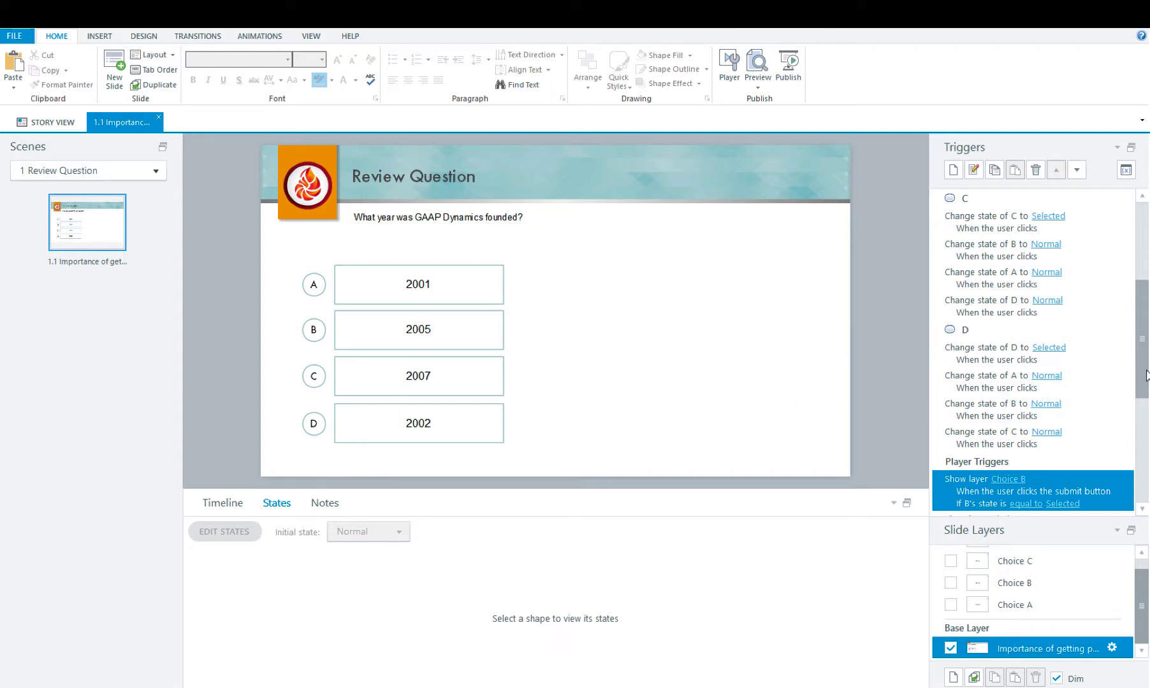
drag(1147, 373, 1134, 237)
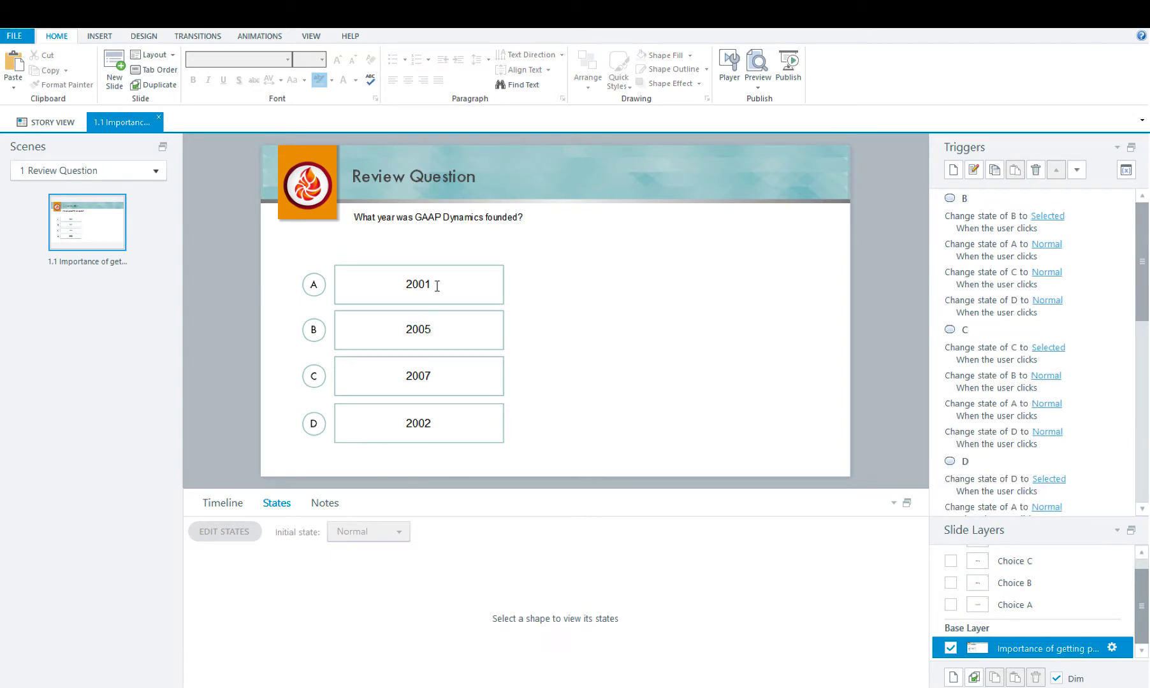
click(311, 283)
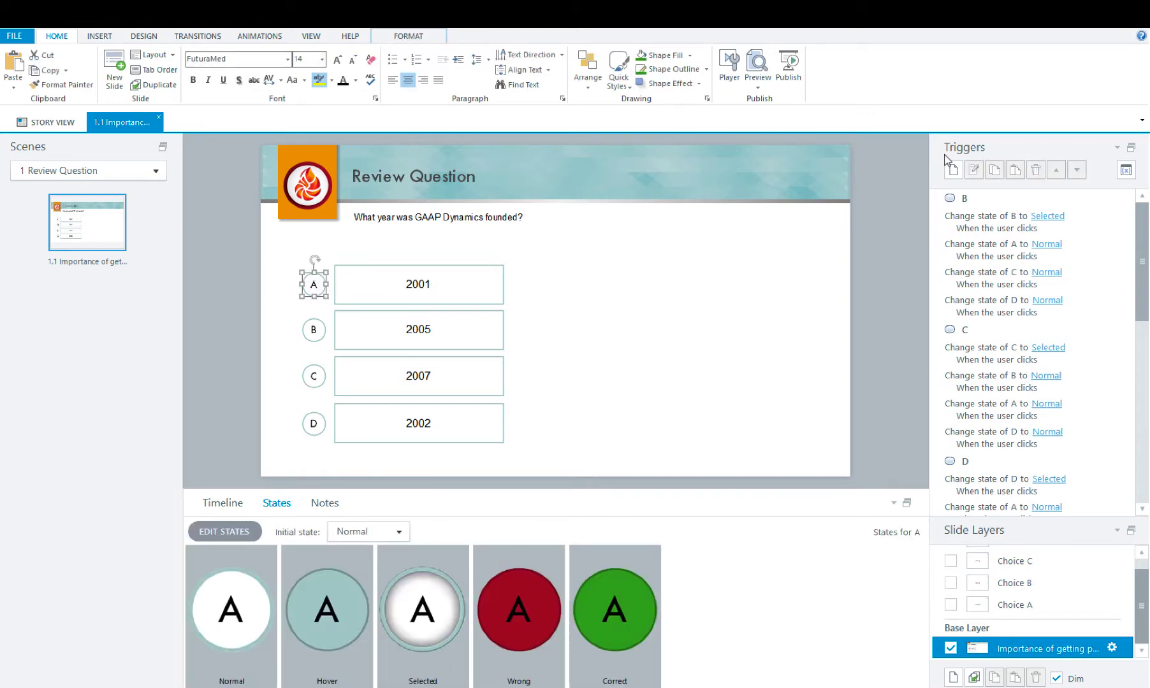
click(954, 171)
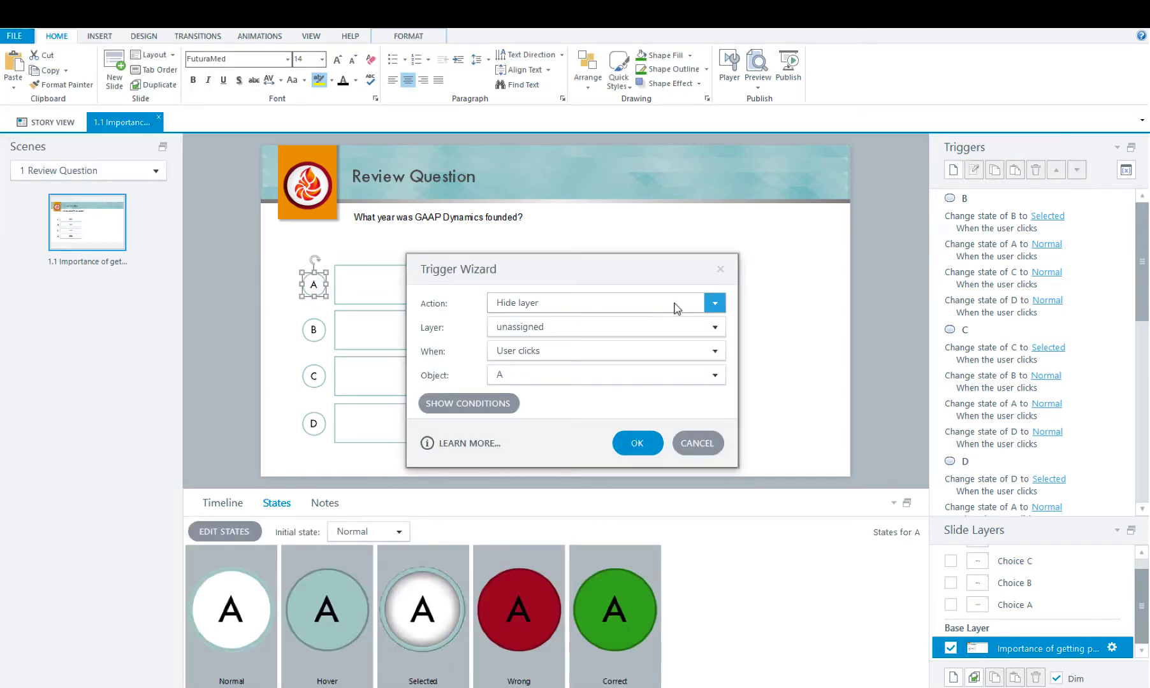
click(677, 308)
click(649, 260)
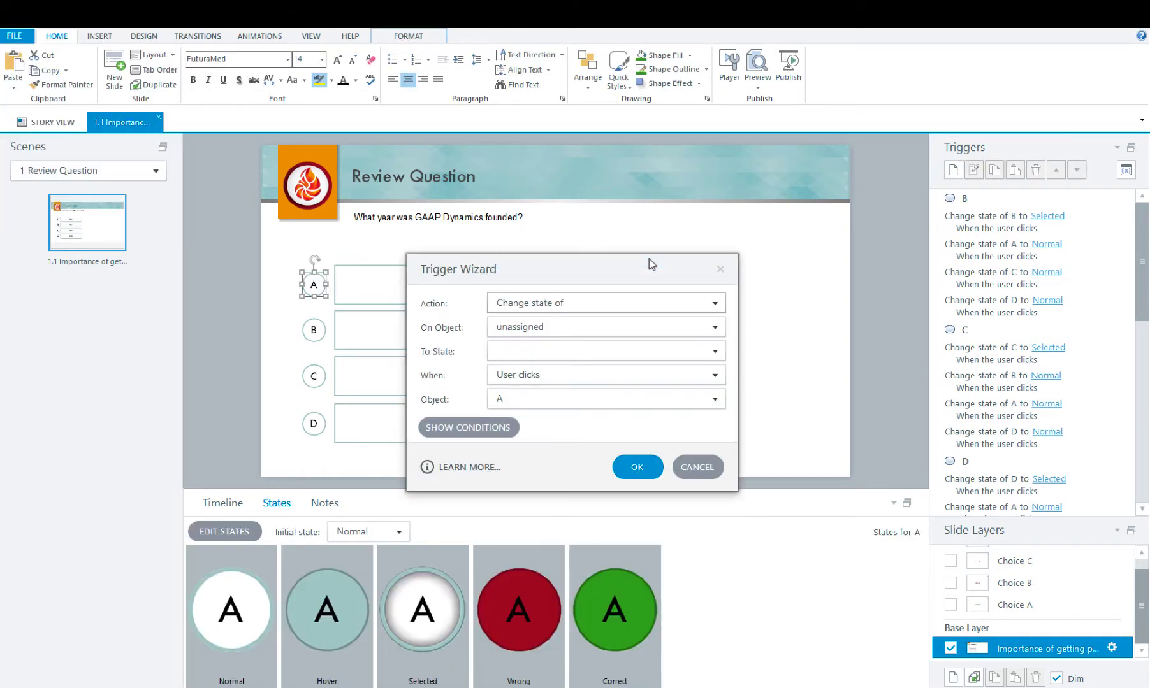
click(590, 334)
click(559, 360)
click(554, 352)
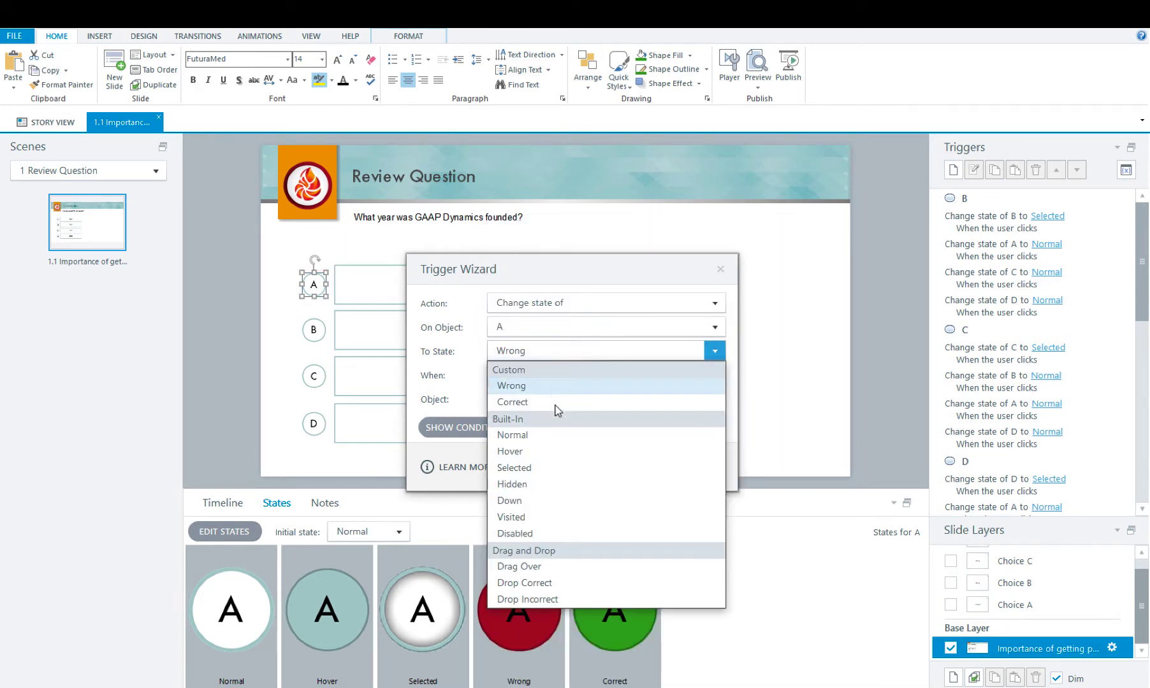
click(545, 469)
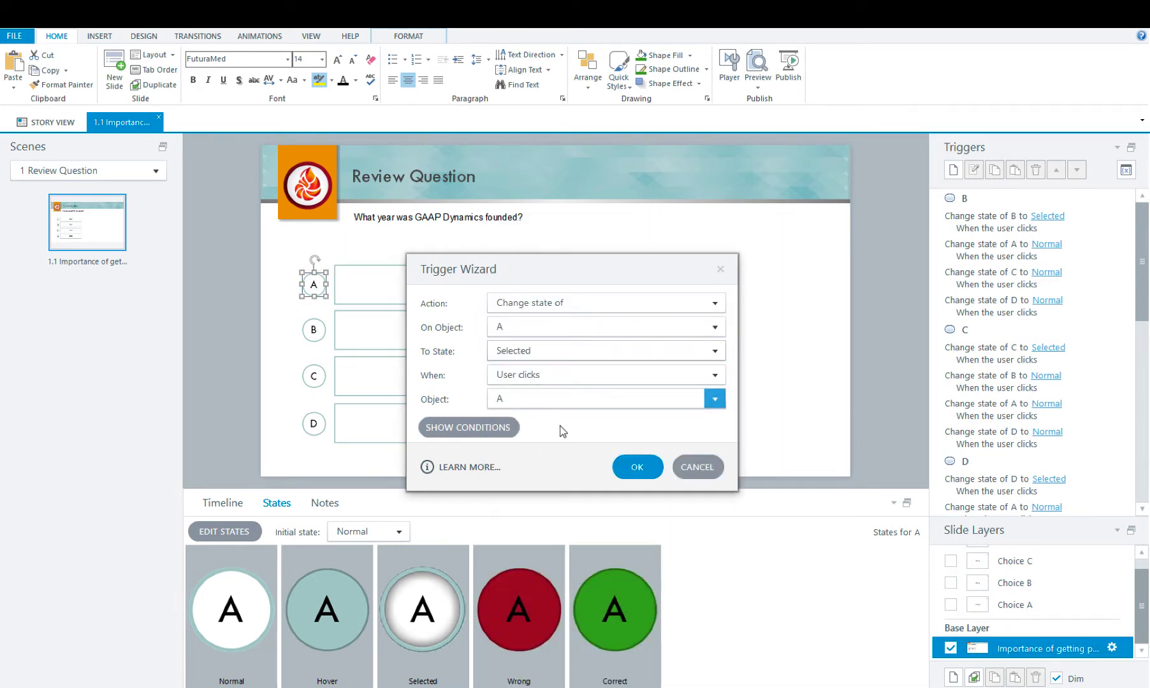
click(636, 469)
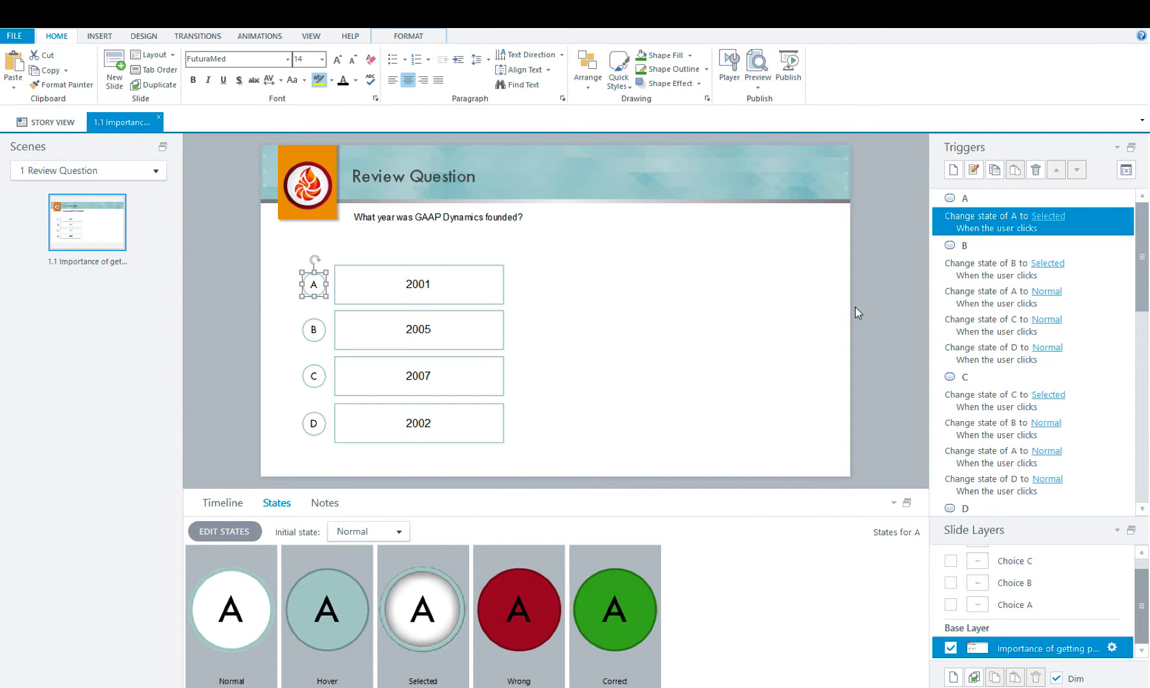
Add triggers resetting circles B and C to Normal when A is clicked
click(953, 171)
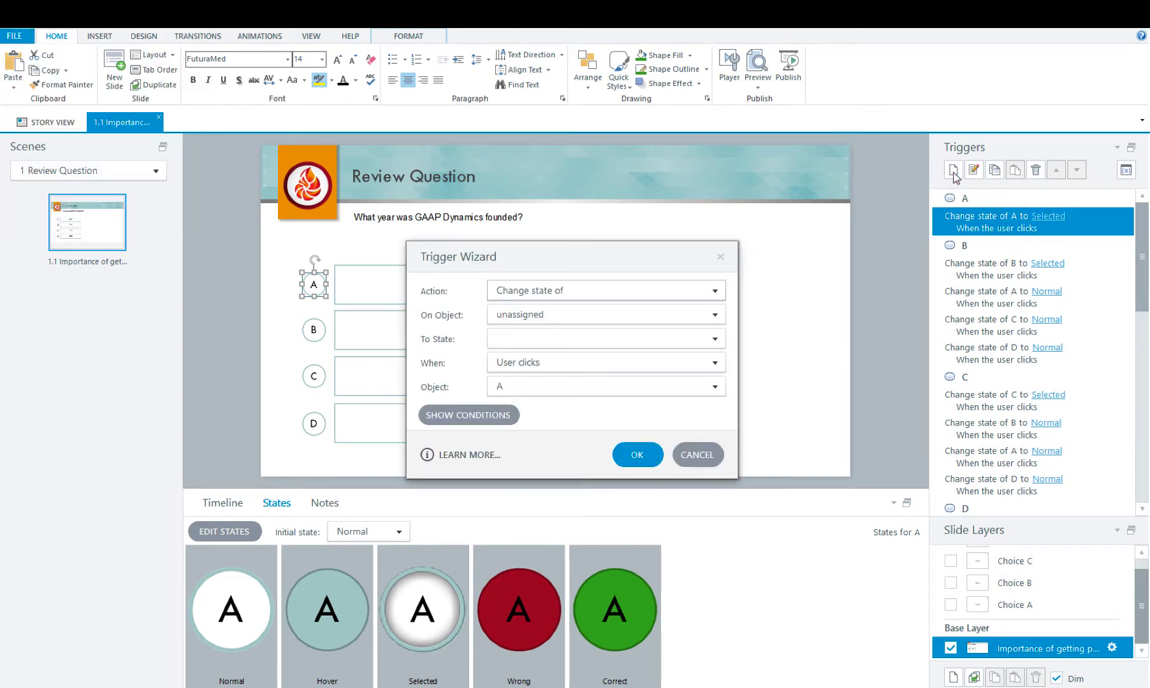
click(606, 315)
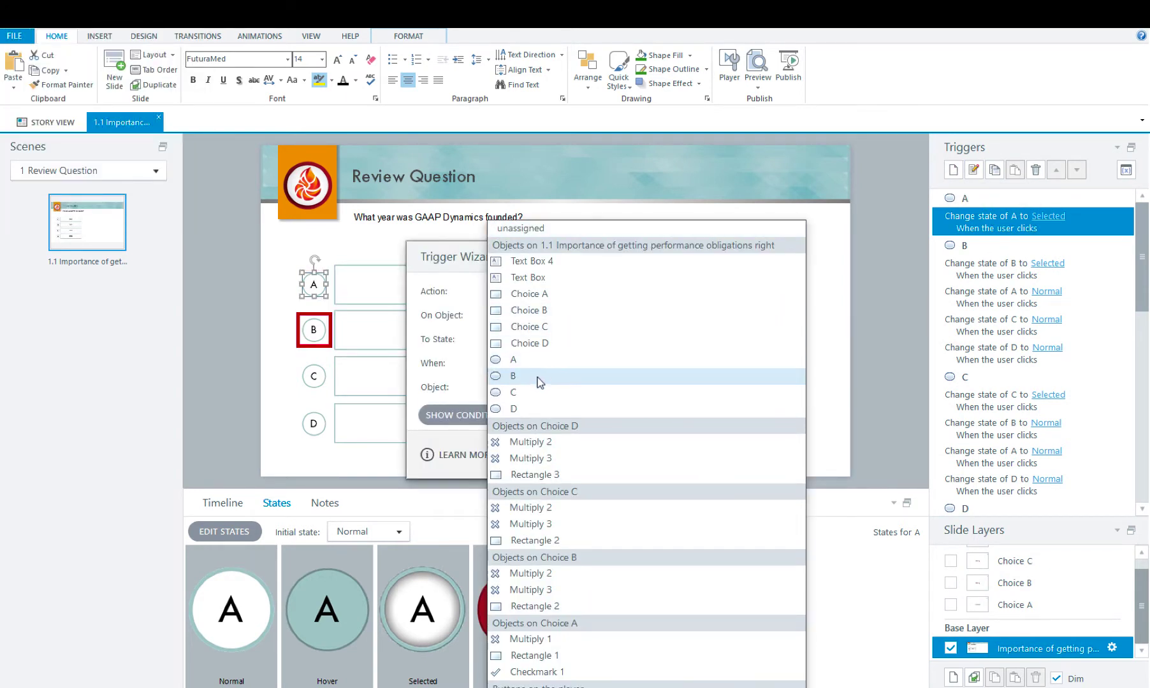
click(539, 380)
click(539, 340)
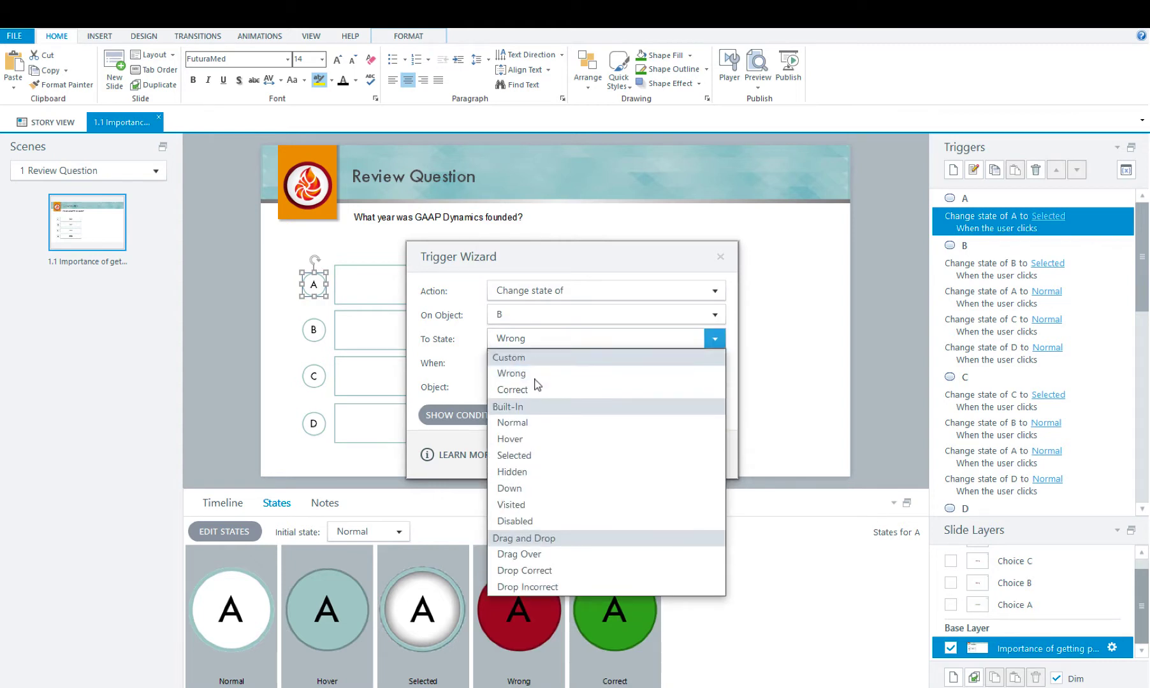
click(524, 424)
click(637, 455)
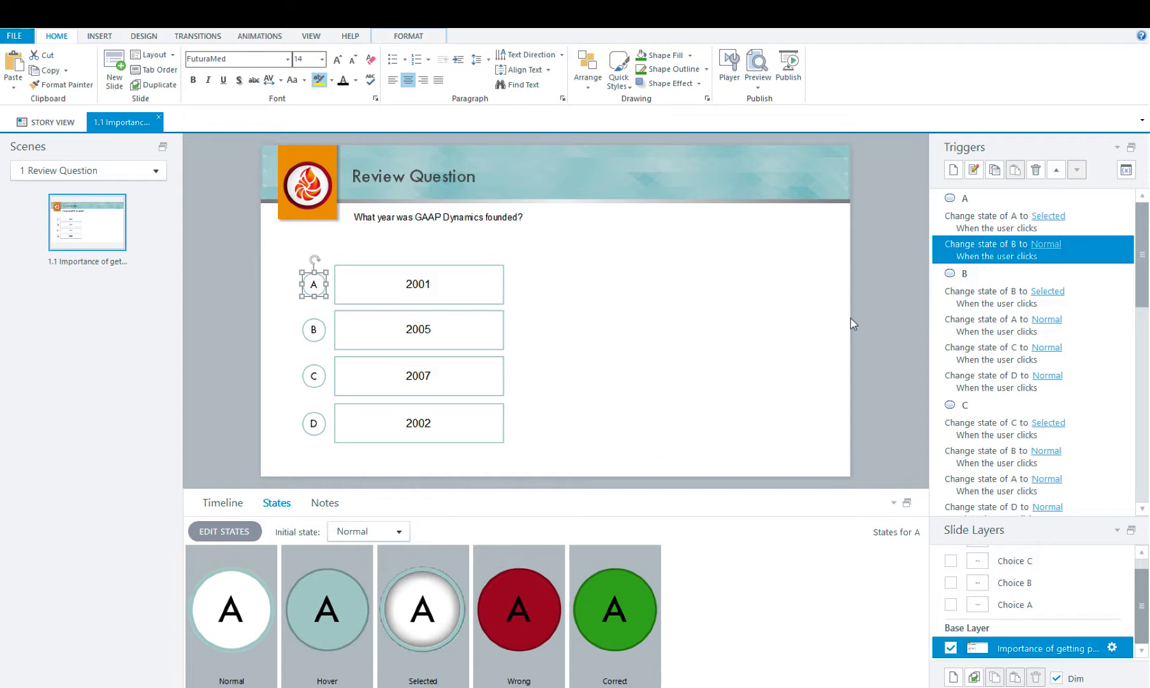
click(953, 169)
click(592, 314)
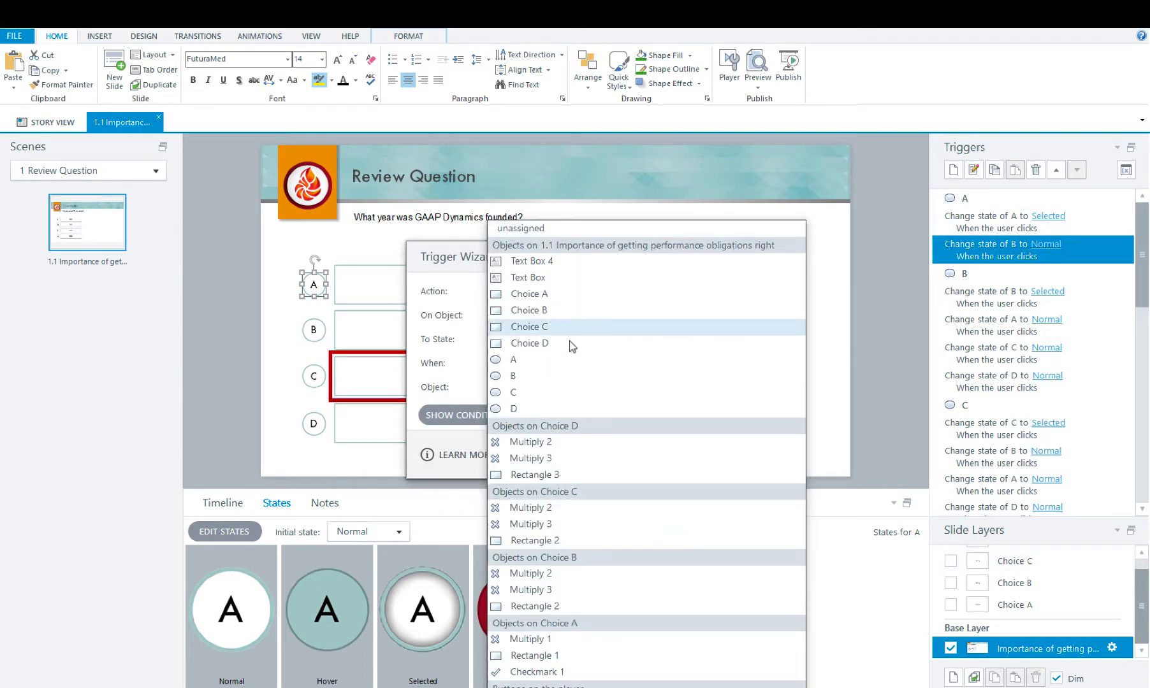
click(545, 391)
click(544, 338)
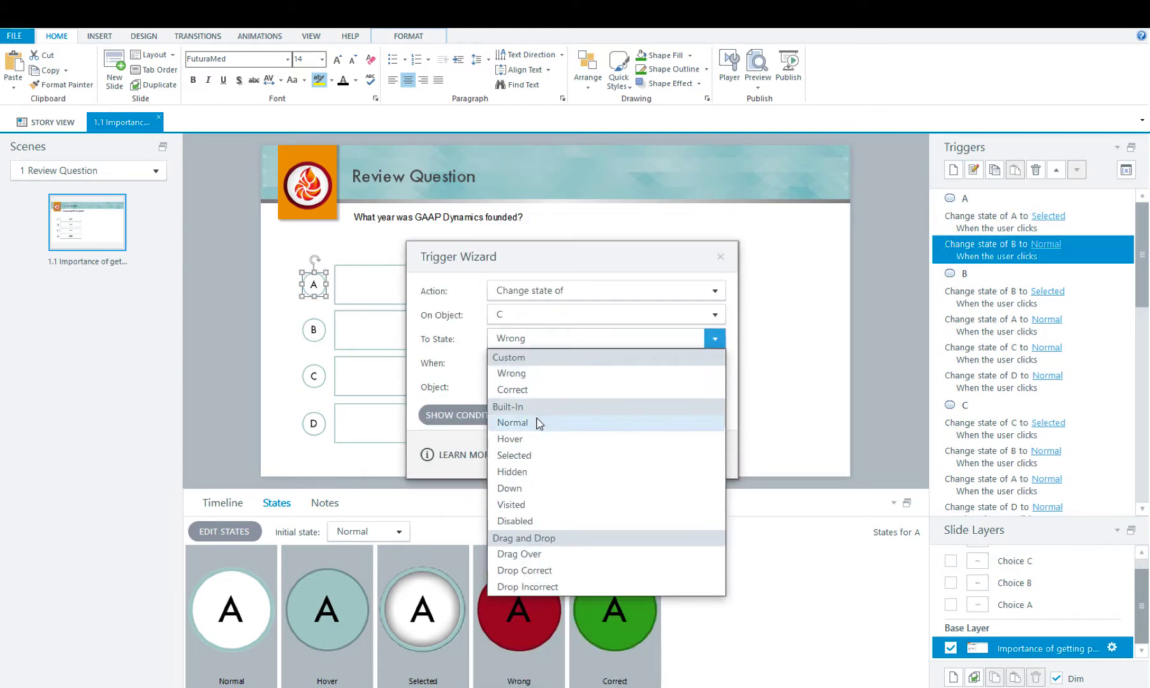
click(537, 419)
click(637, 456)
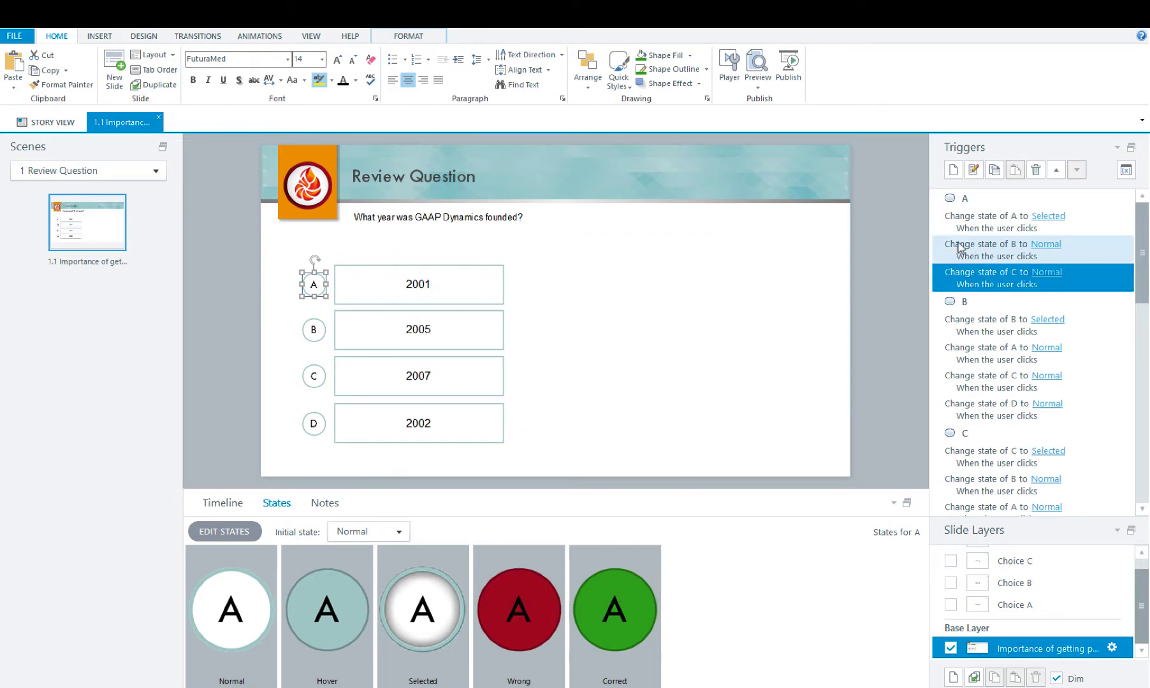
Add a trigger changing answer D to Normal when A is clicked
click(577, 314)
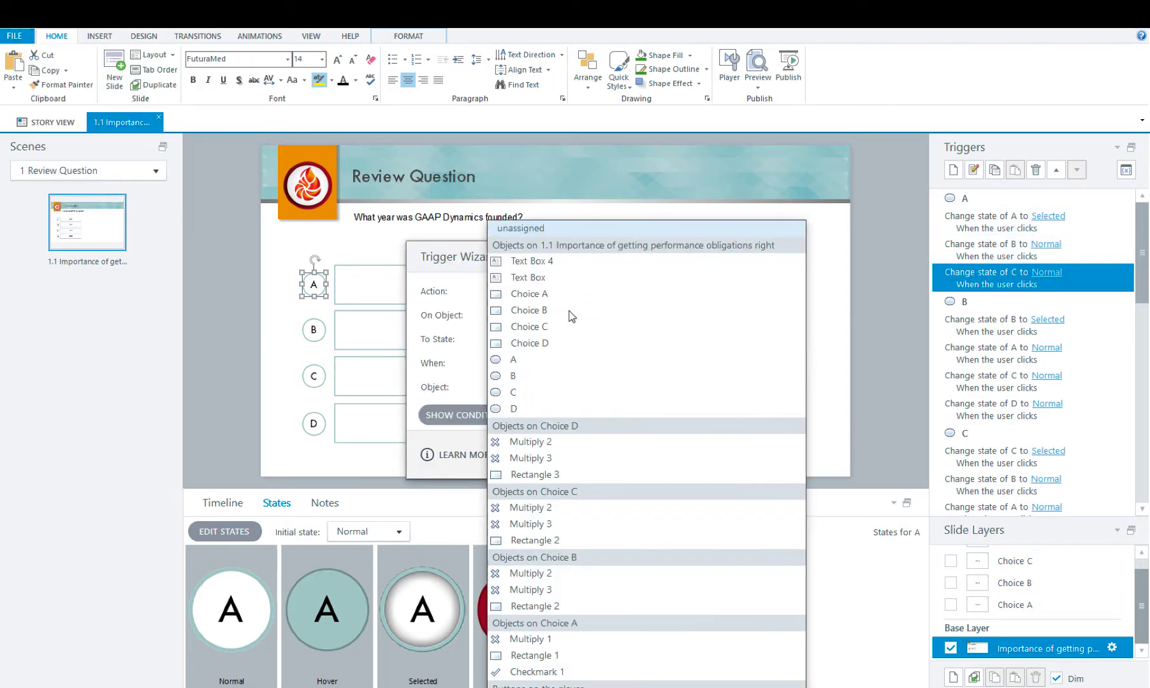
click(532, 406)
click(539, 340)
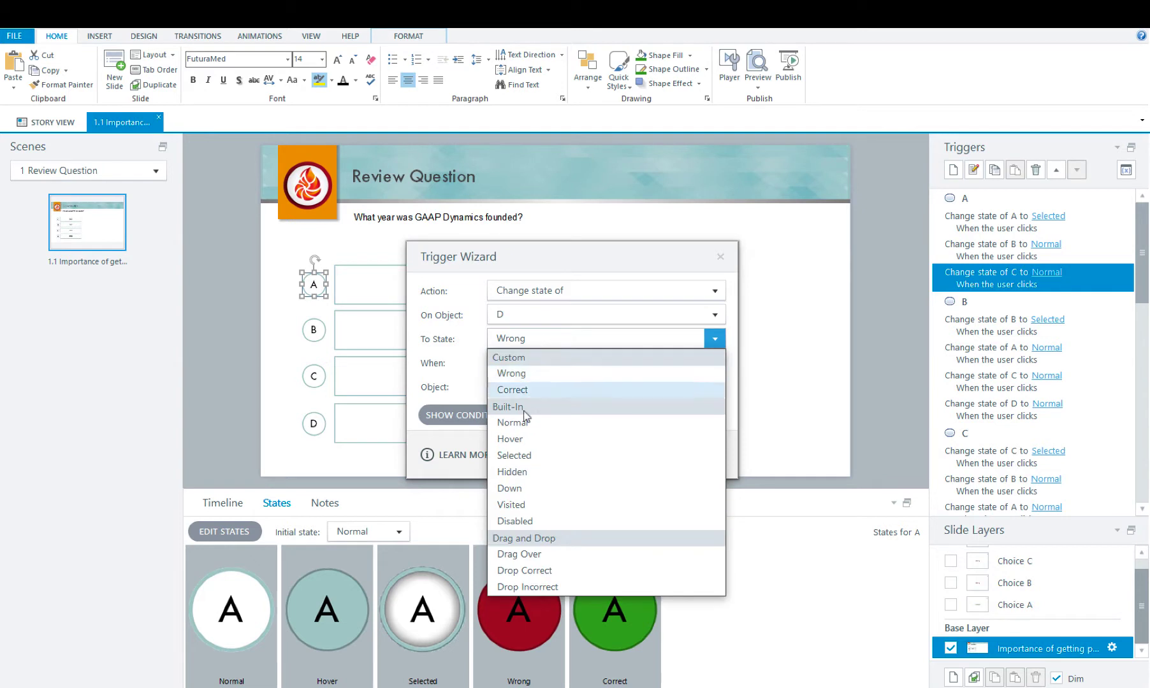
click(537, 352)
click(637, 454)
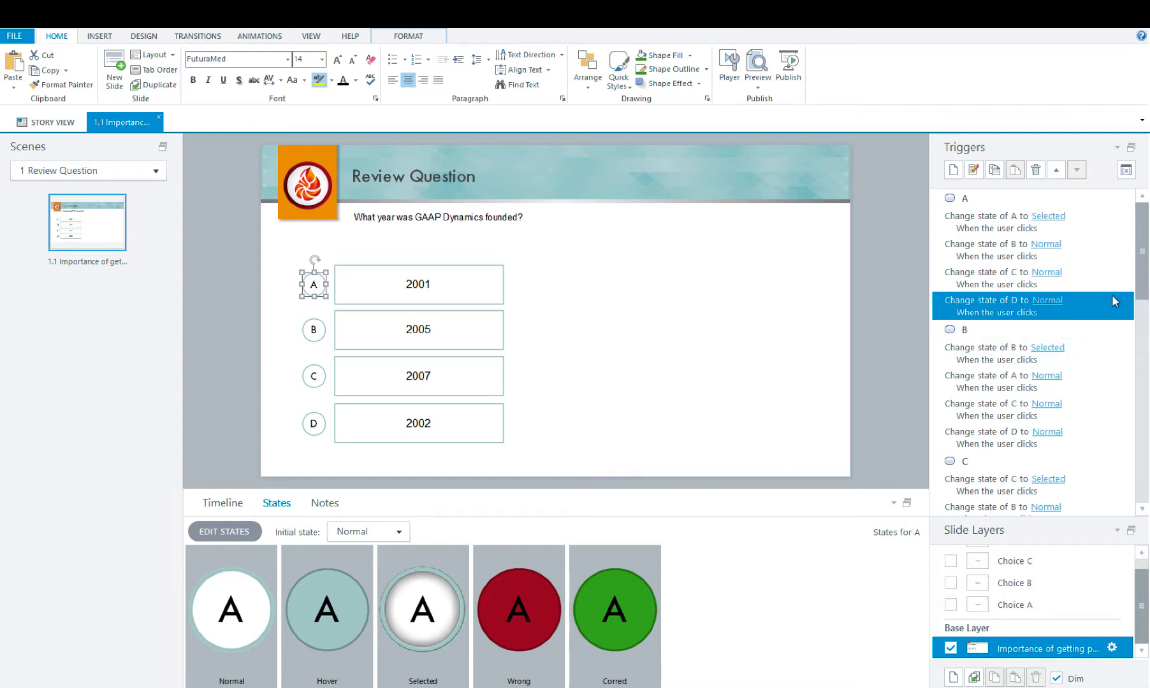
Set up a trigger to show layer Choice A when the Submit Button is clicked
click(953, 169)
click(641, 290)
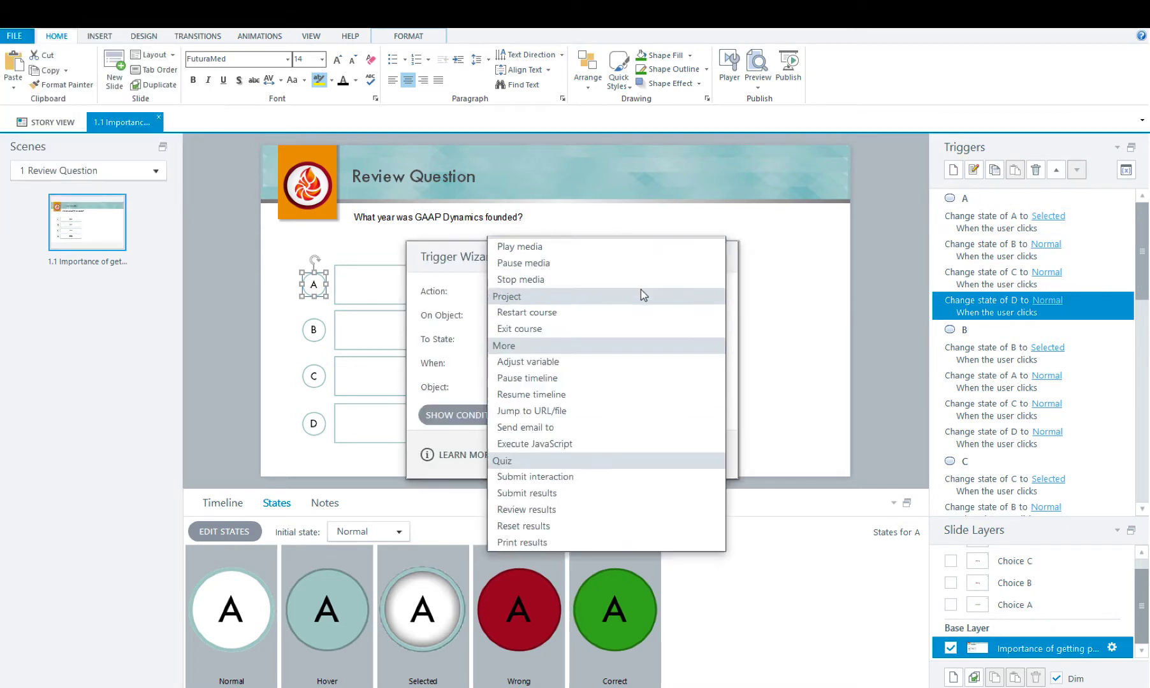
click(614, 278)
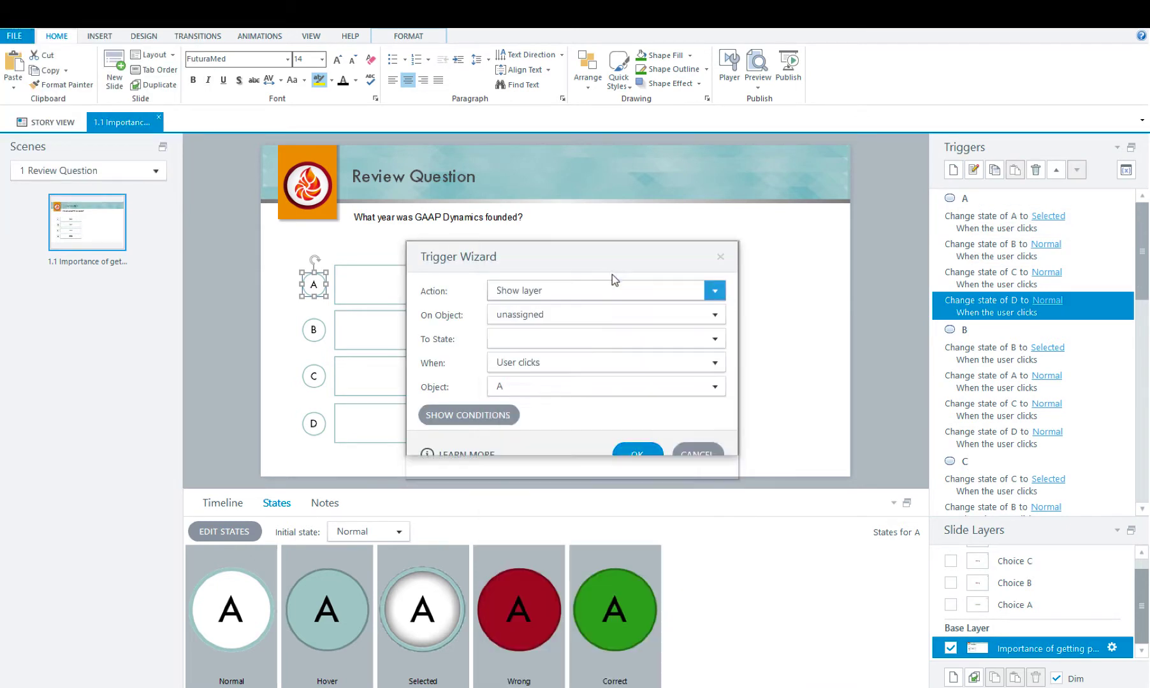
click(579, 317)
click(552, 399)
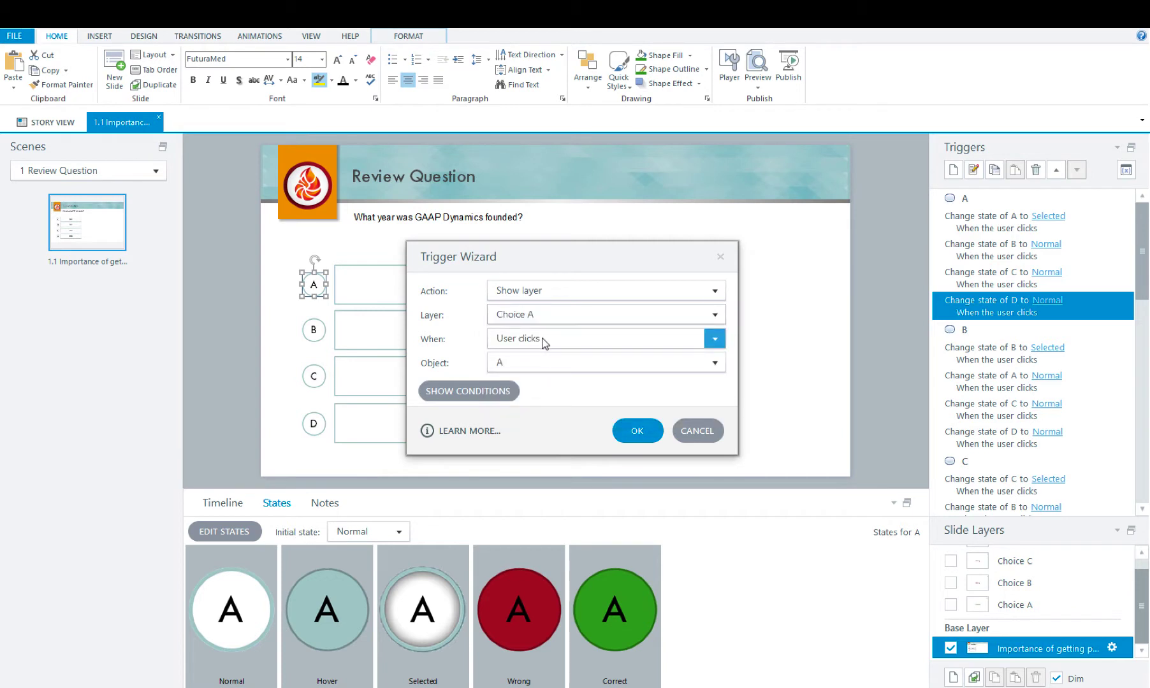
click(540, 369)
click(532, 397)
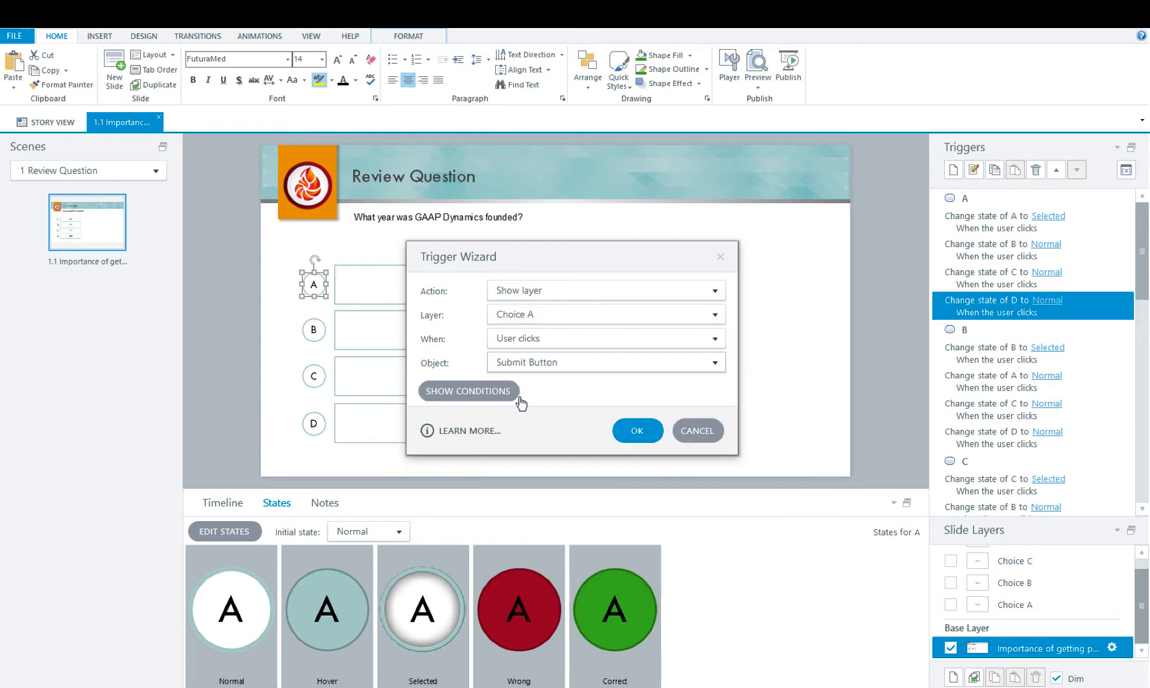
Add the condition Shape A equal to Selected and save the trigger
click(491, 393)
click(667, 487)
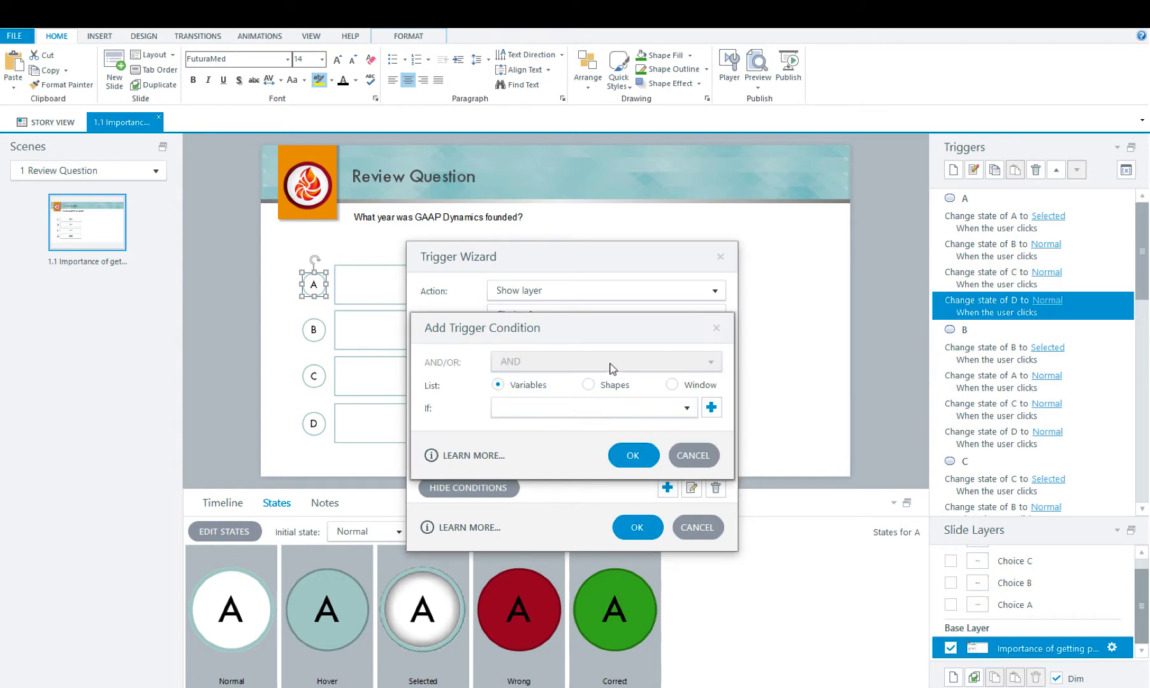
click(587, 385)
click(614, 410)
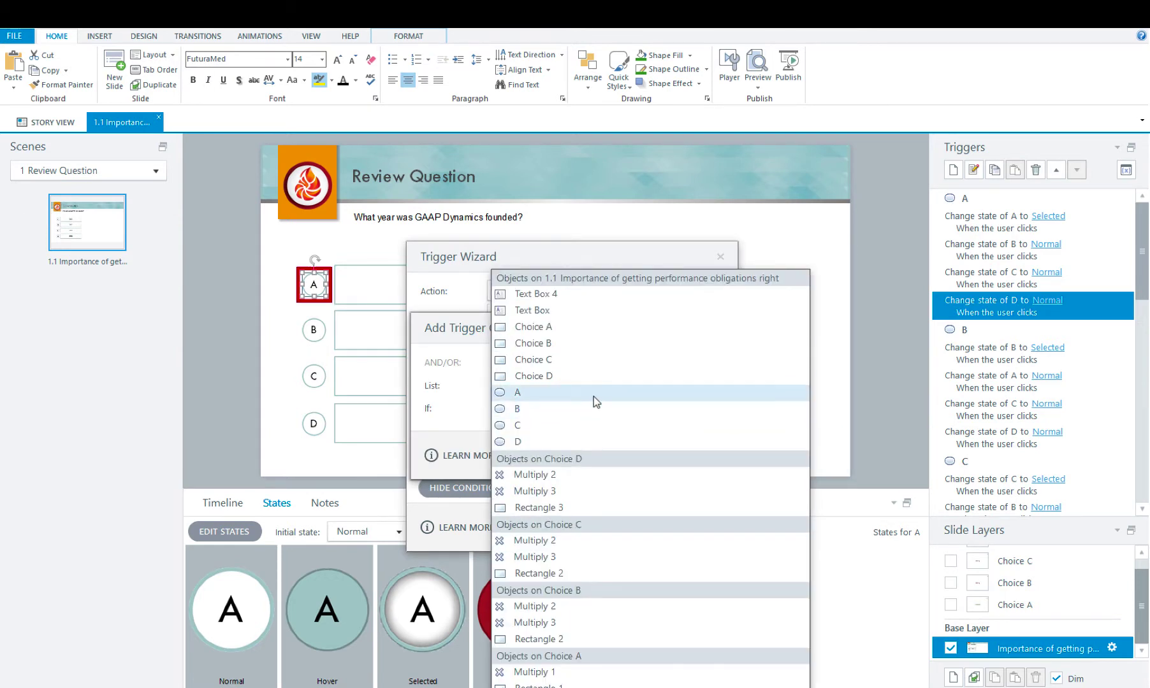
click(594, 397)
click(586, 454)
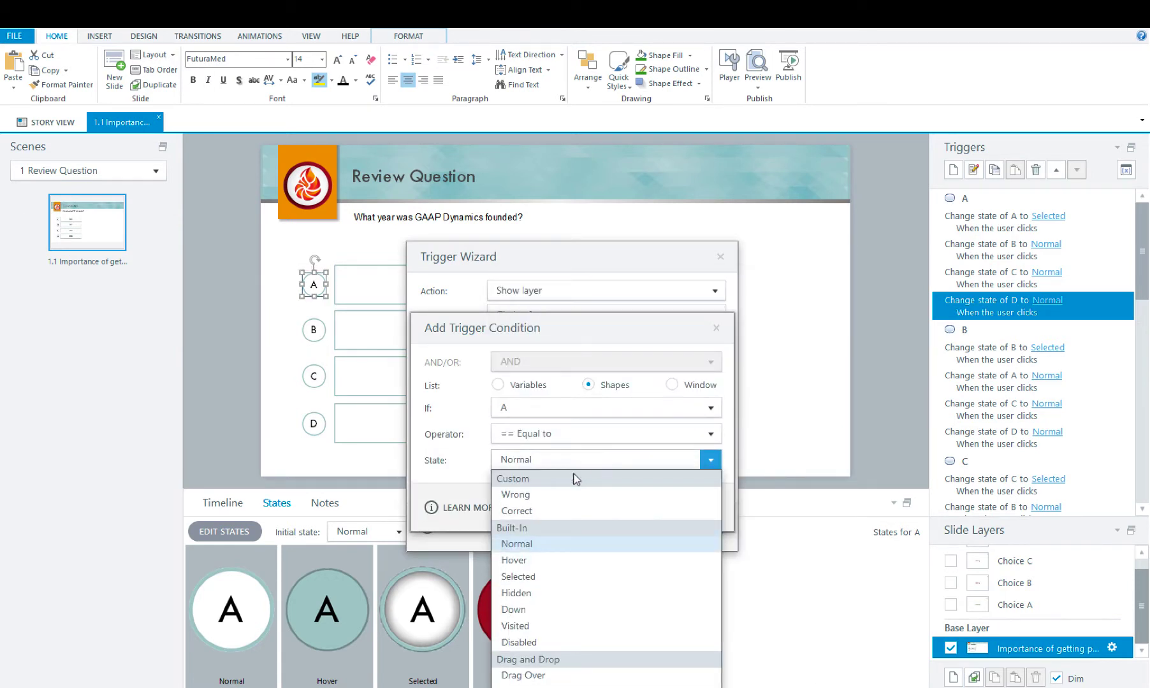
click(543, 574)
click(628, 508)
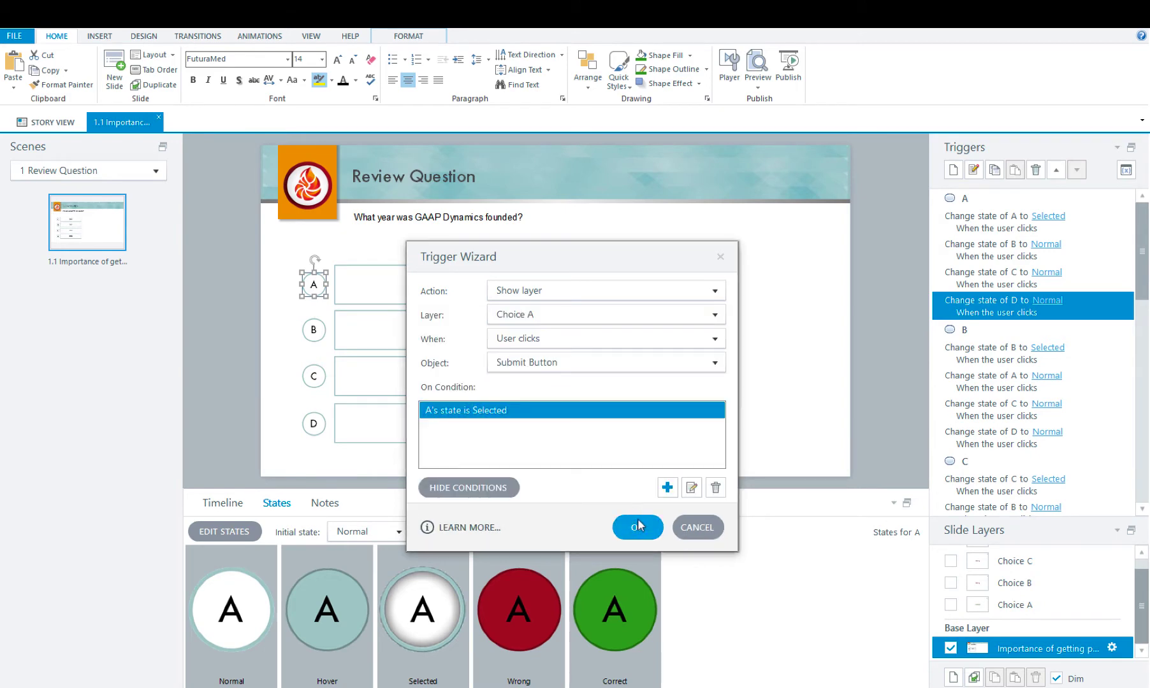
click(638, 527)
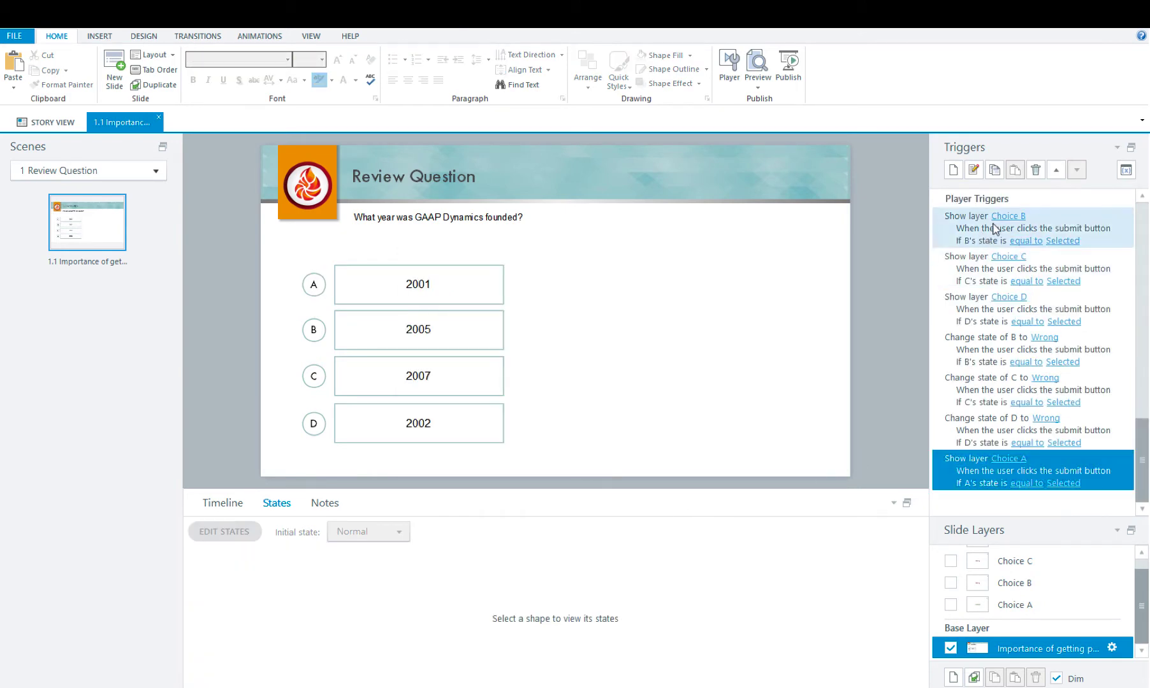
Set up a trigger changing A's state to Correct when the Submit Button is clicked
click(954, 170)
click(714, 302)
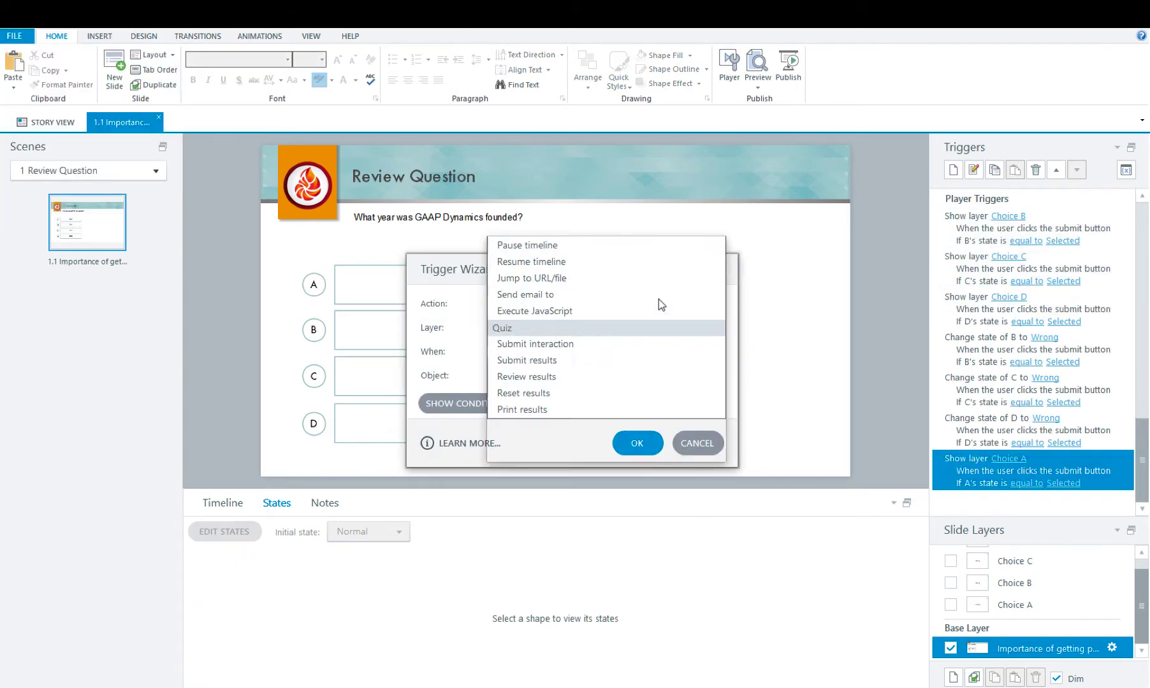
click(637, 263)
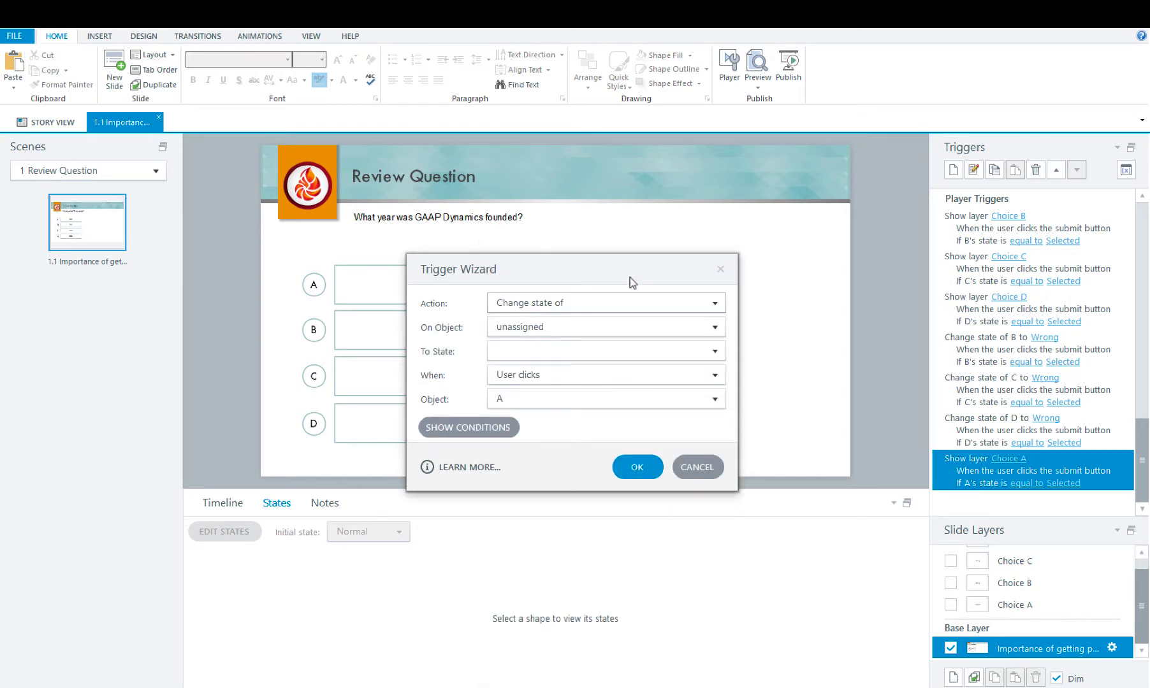
click(595, 325)
click(534, 365)
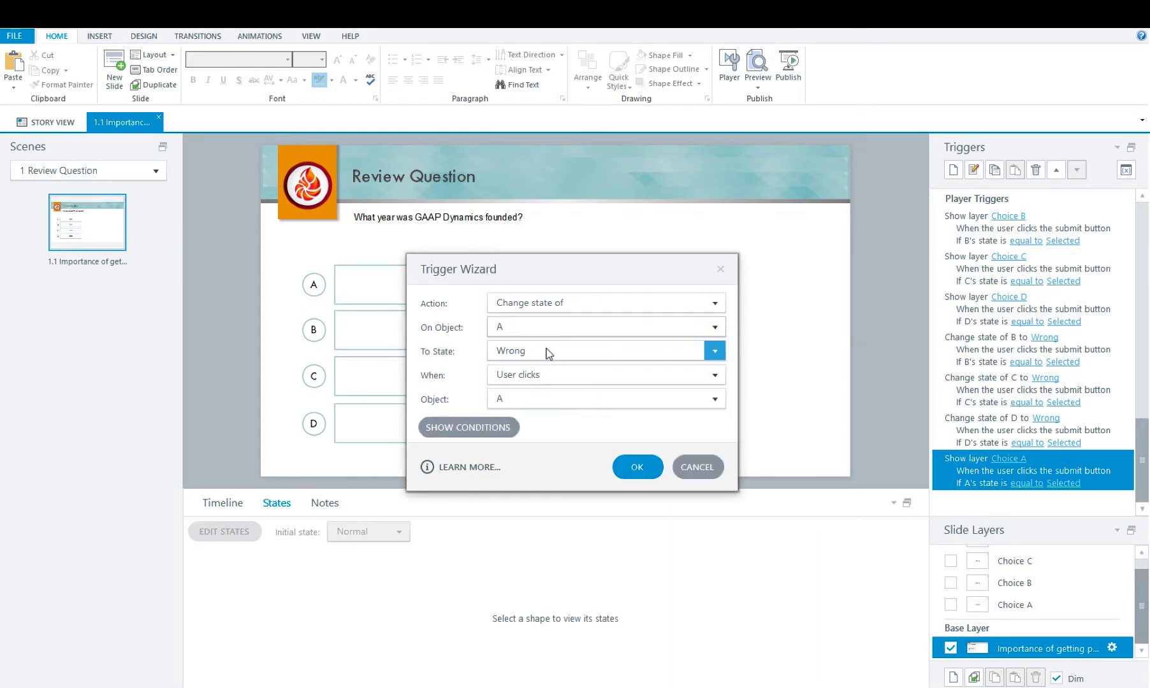
click(544, 352)
click(547, 403)
click(552, 399)
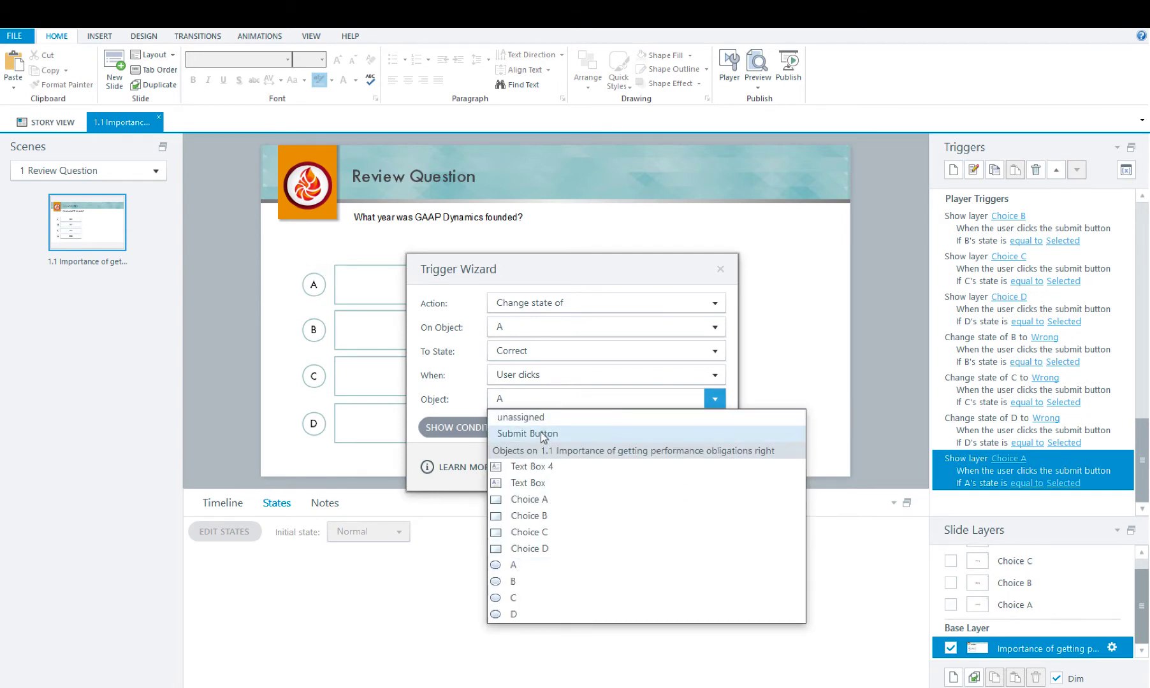
click(536, 433)
Add the condition Shape A equal to Selected and save the trigger
click(510, 428)
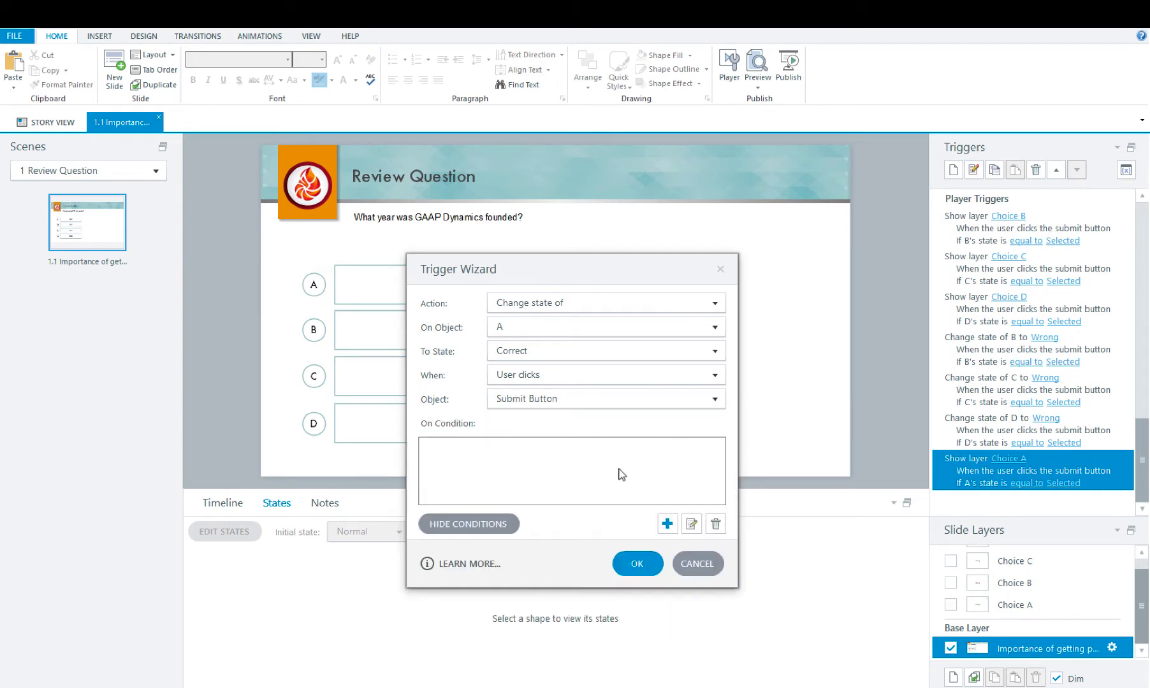
click(668, 524)
click(587, 409)
click(609, 440)
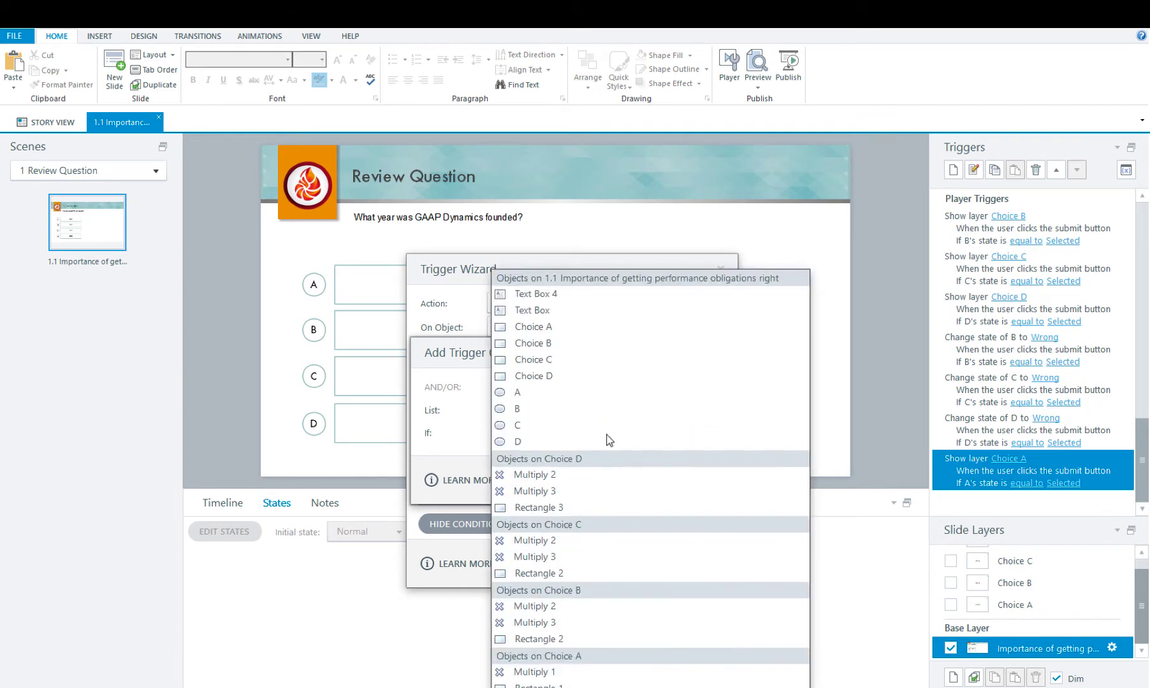
click(566, 393)
click(566, 484)
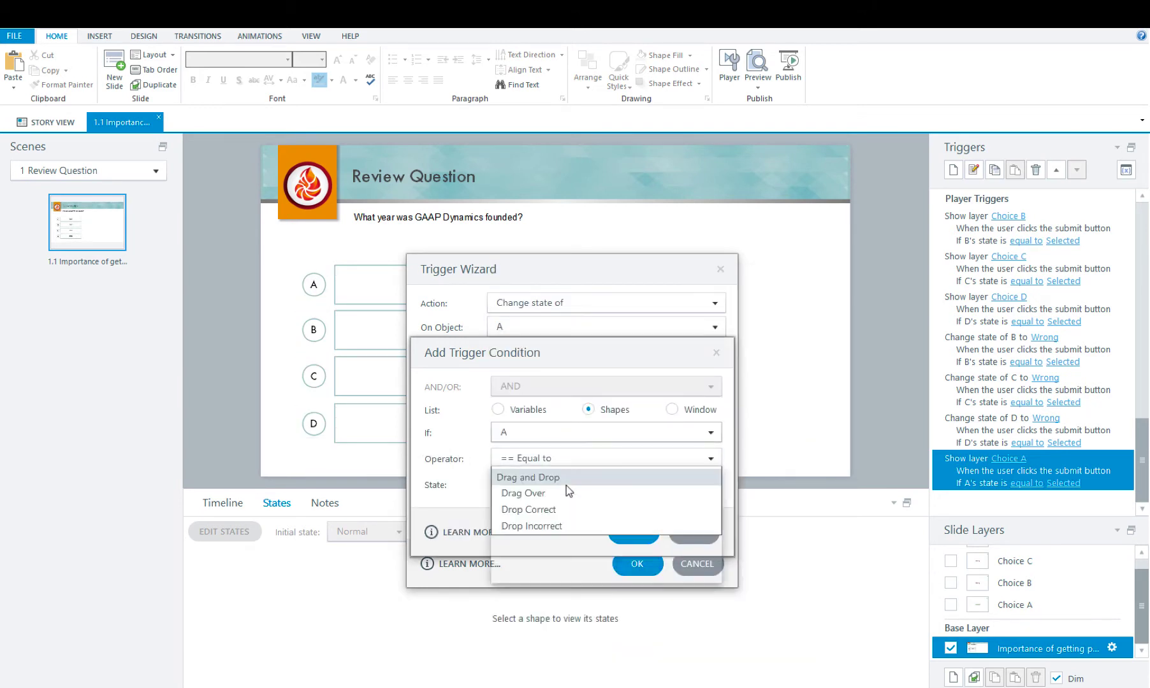
click(546, 582)
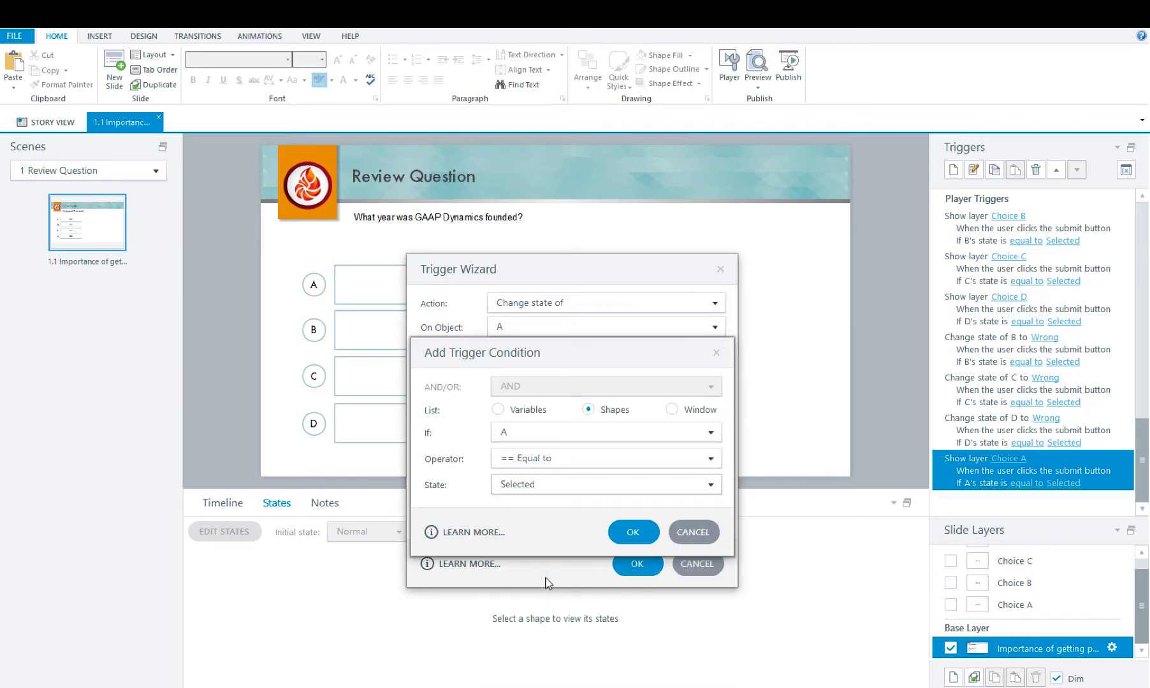
click(633, 533)
click(637, 563)
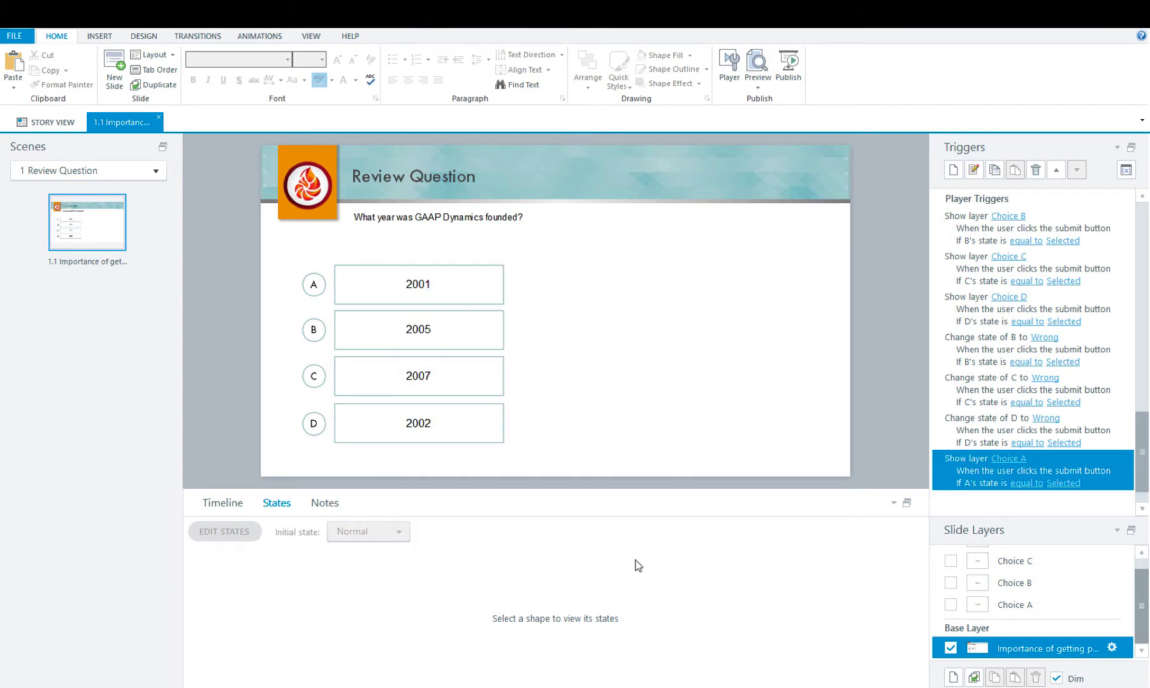
Preview this slide only
scroll(1144, 475, up, 15)
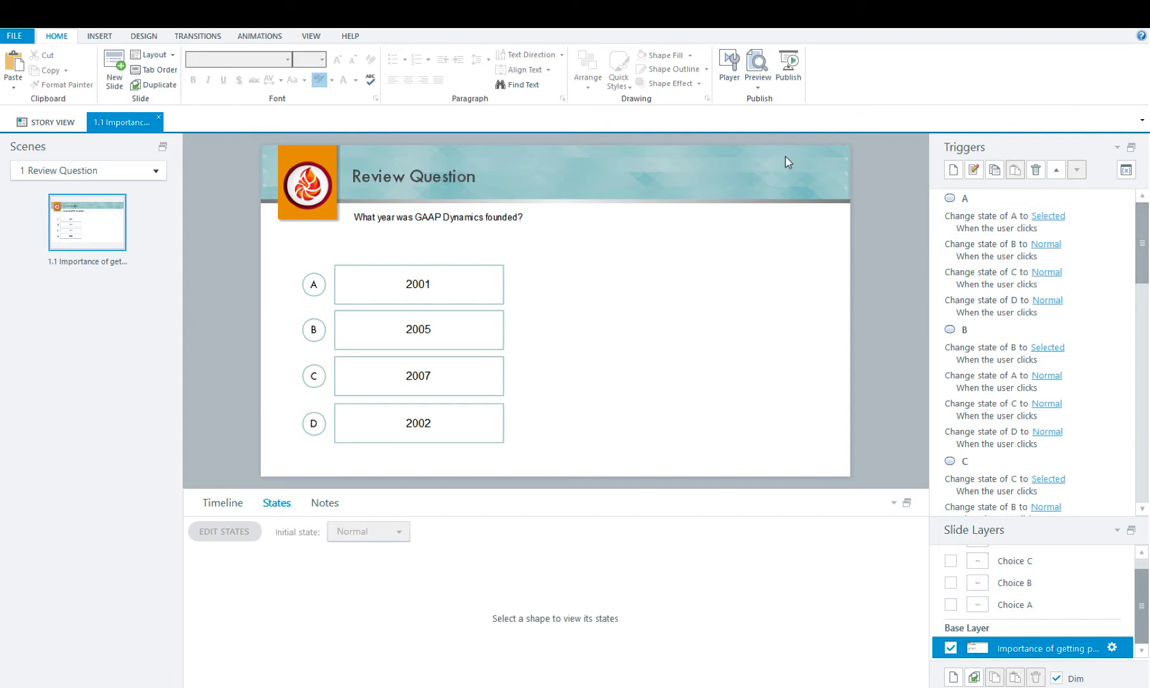
click(758, 88)
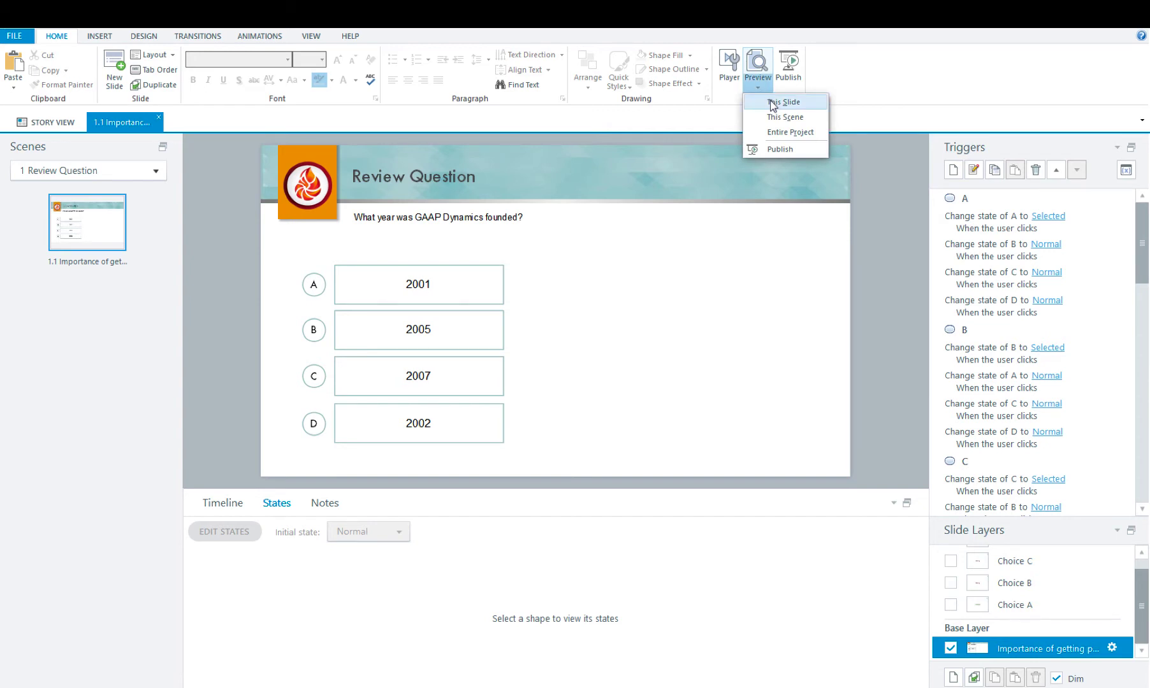
click(773, 105)
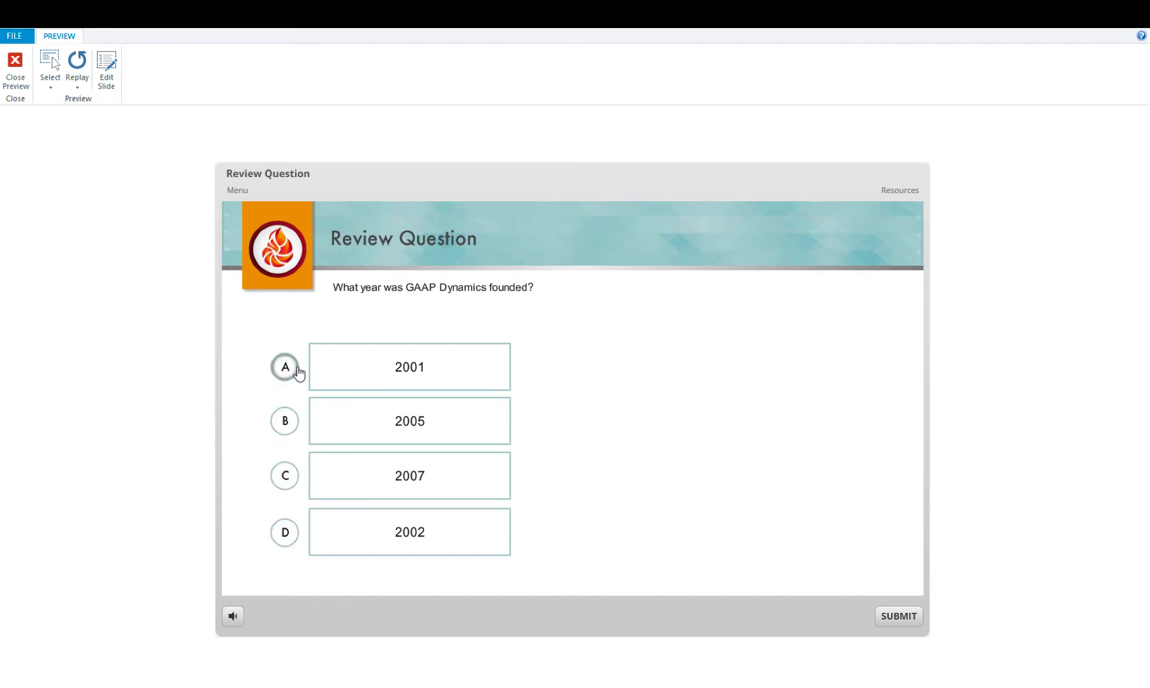
Submit answer A to see Correct!, then answer B to see Wrong! feedback
click(902, 610)
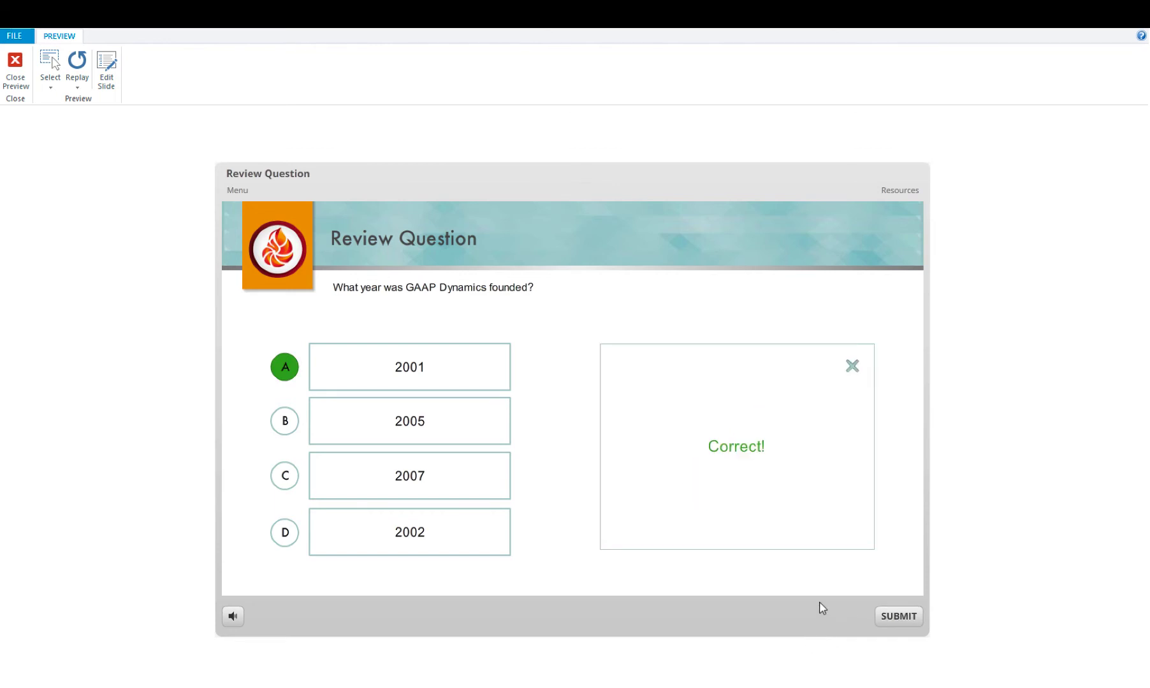
click(852, 367)
click(285, 424)
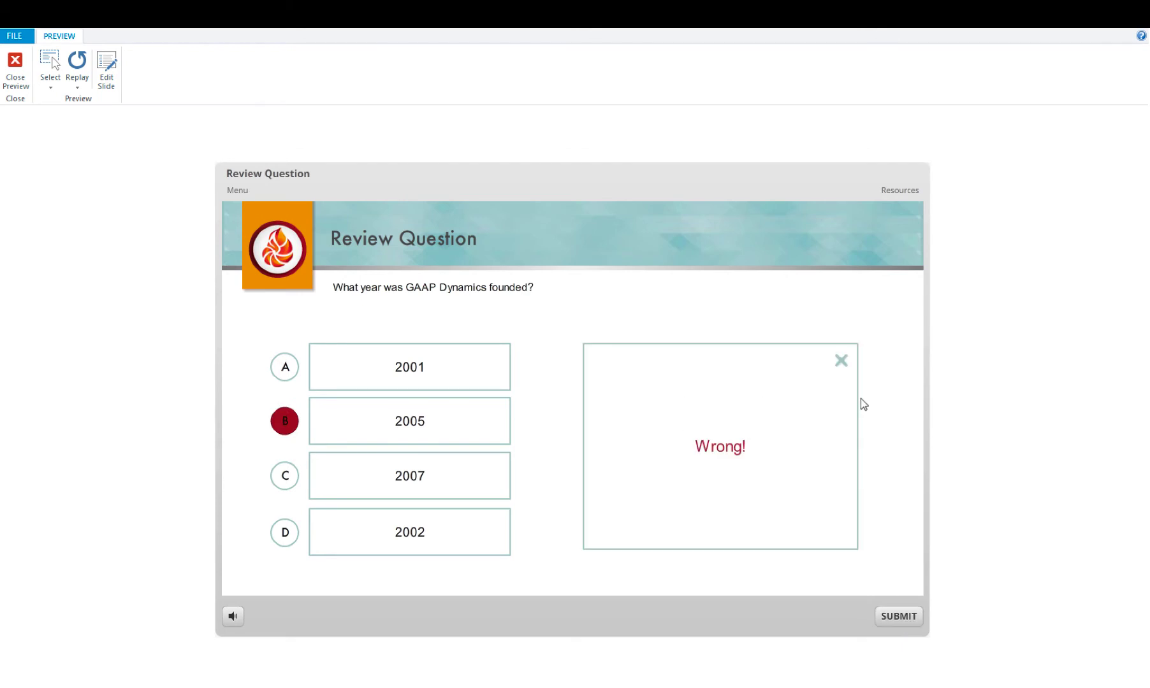
click(842, 363)
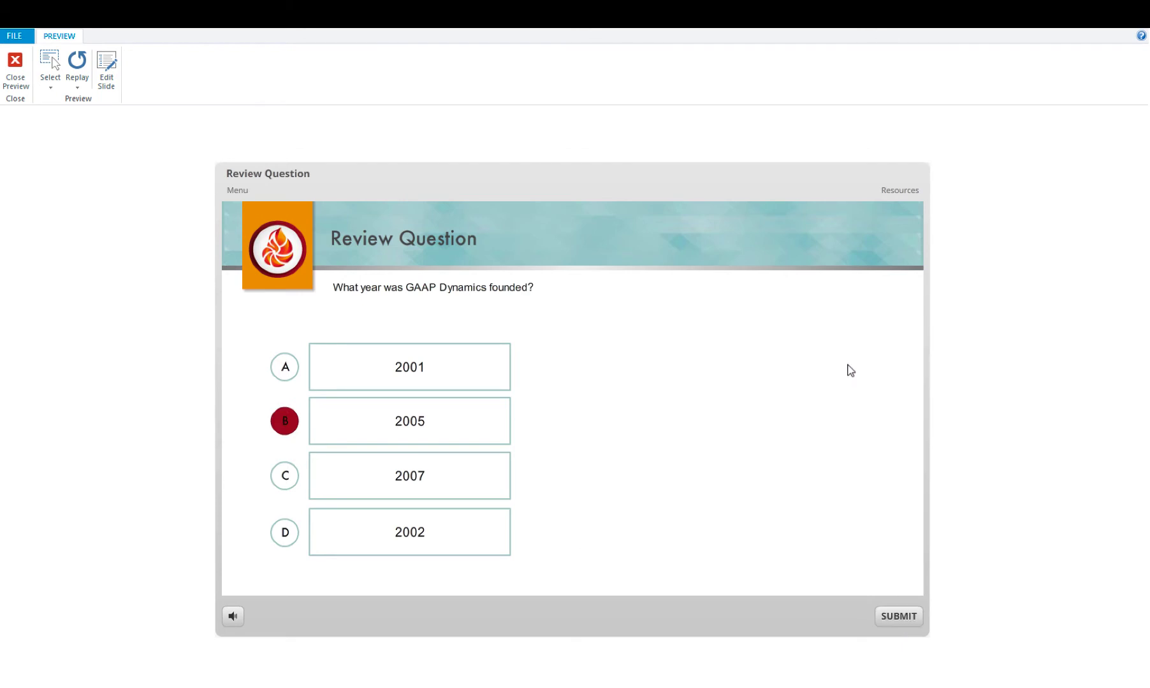